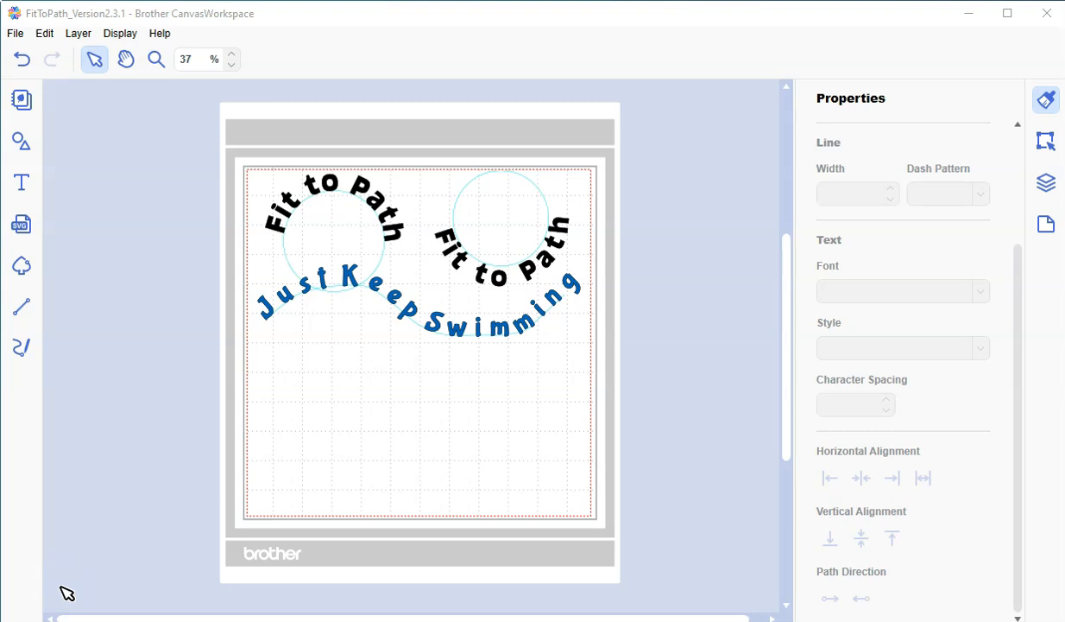
Step: Check which version of the program is installed, and close the version information
click(163, 34)
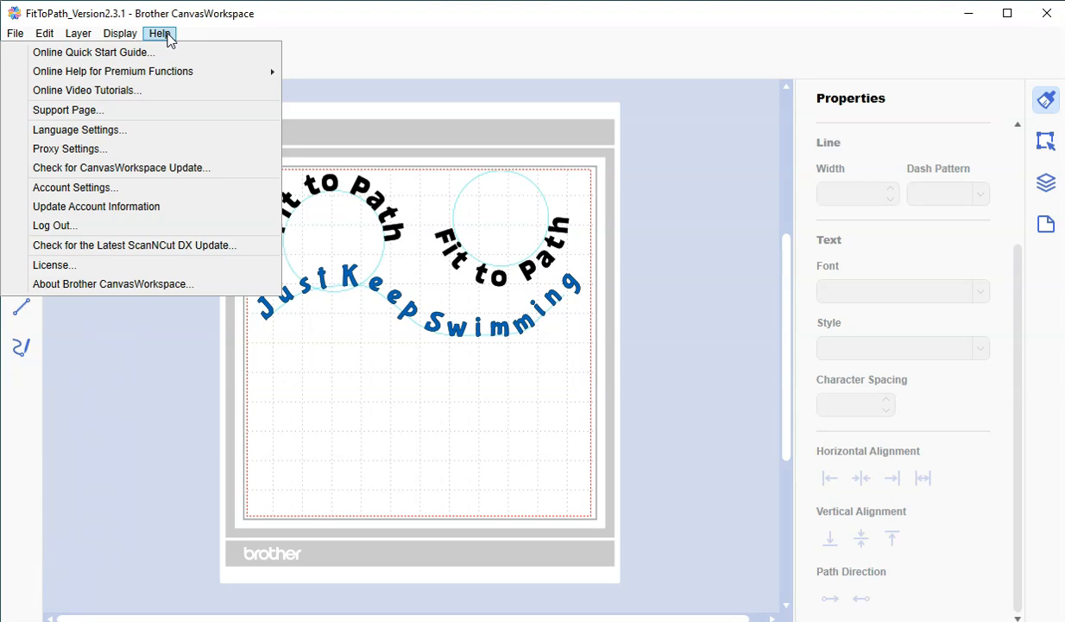
click(208, 286)
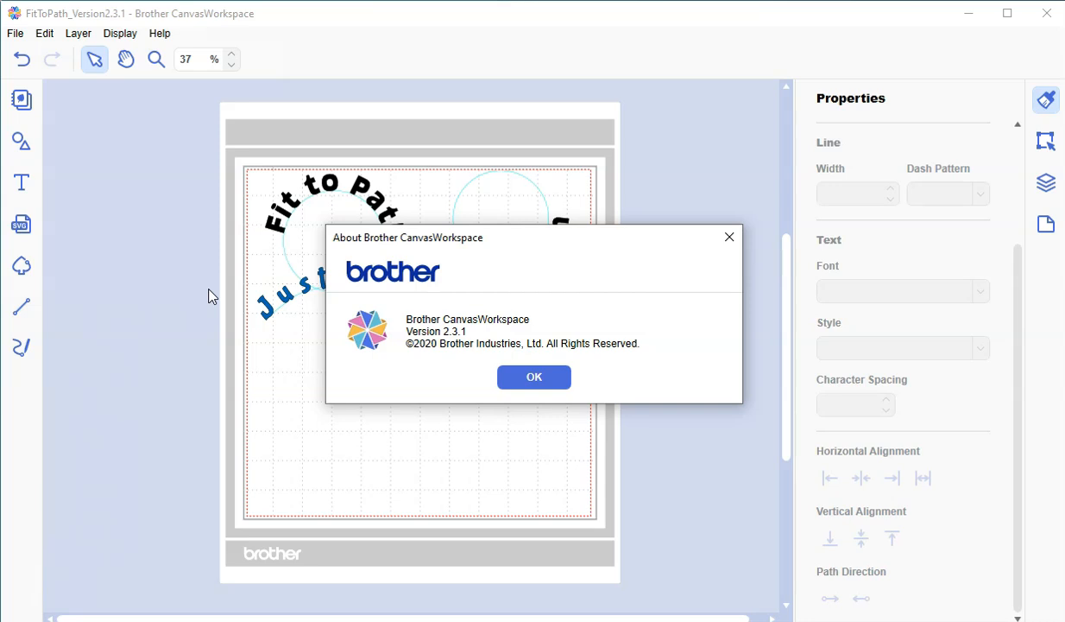
click(548, 382)
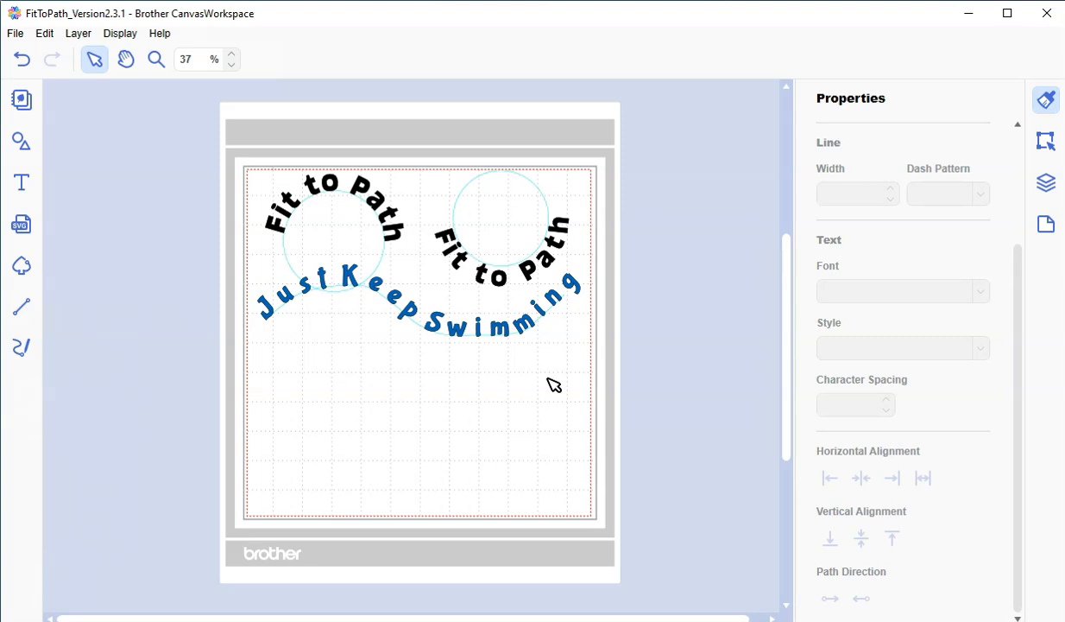
Step: Insert a plain circle from the basic shapes and place it in the empty area below the blue wavy text
click(23, 145)
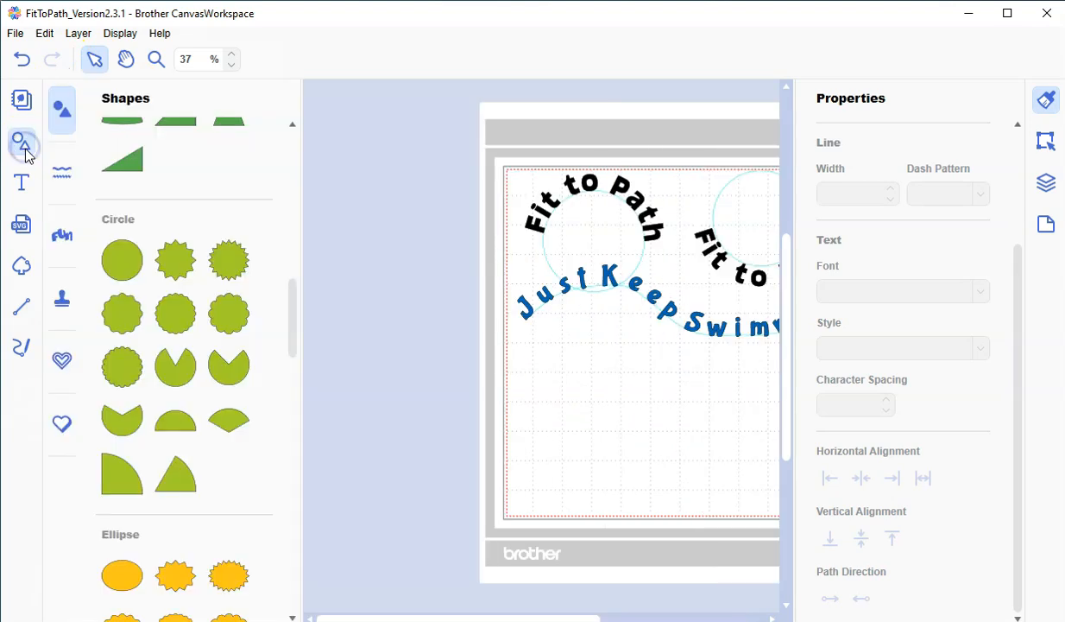
click(123, 258)
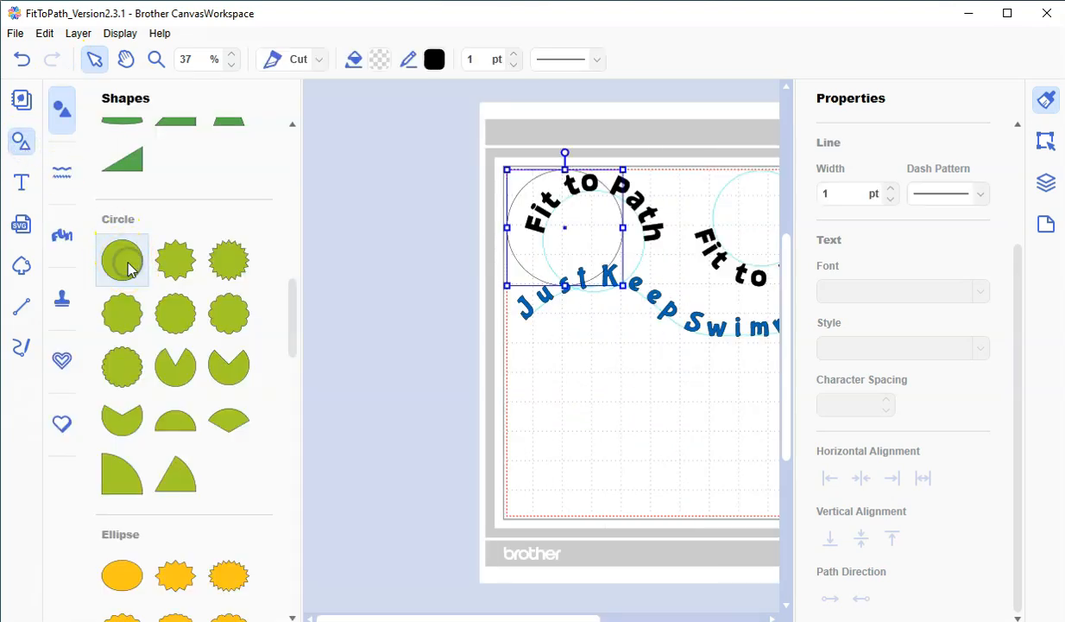
drag(595, 216, 643, 429)
click(603, 411)
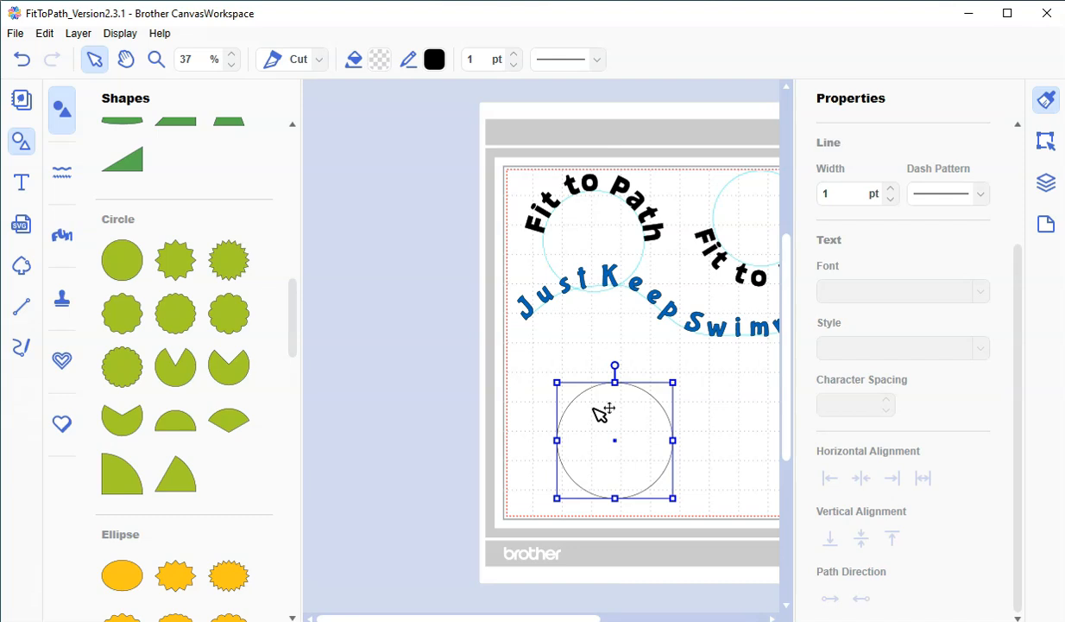
click(53, 592)
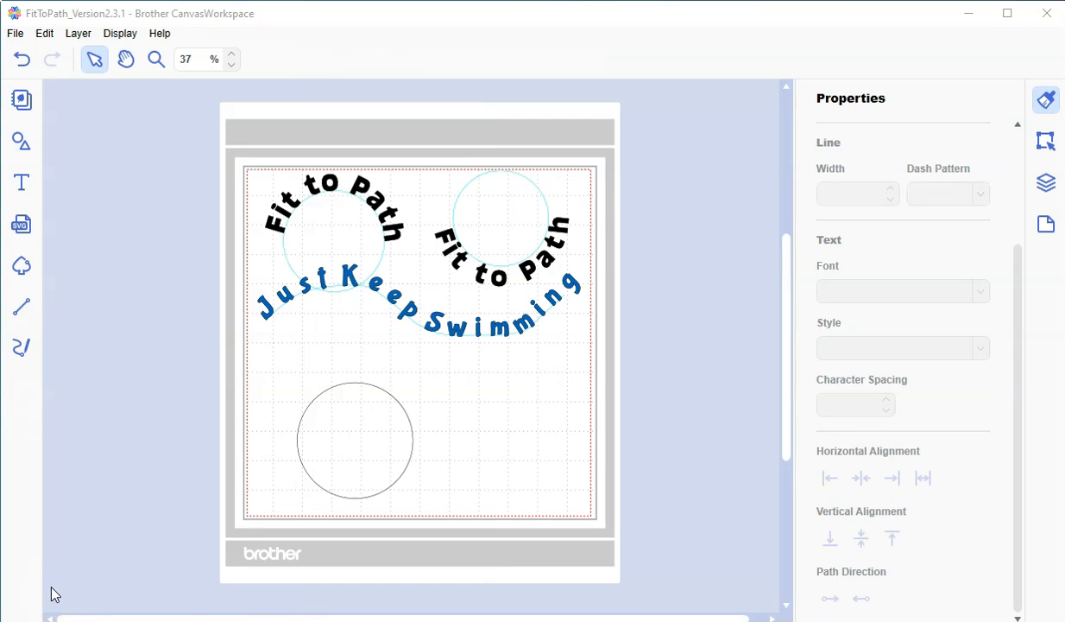
Step: Add the text "Fit to Path" beside the new circle and fill it with black
click(21, 182)
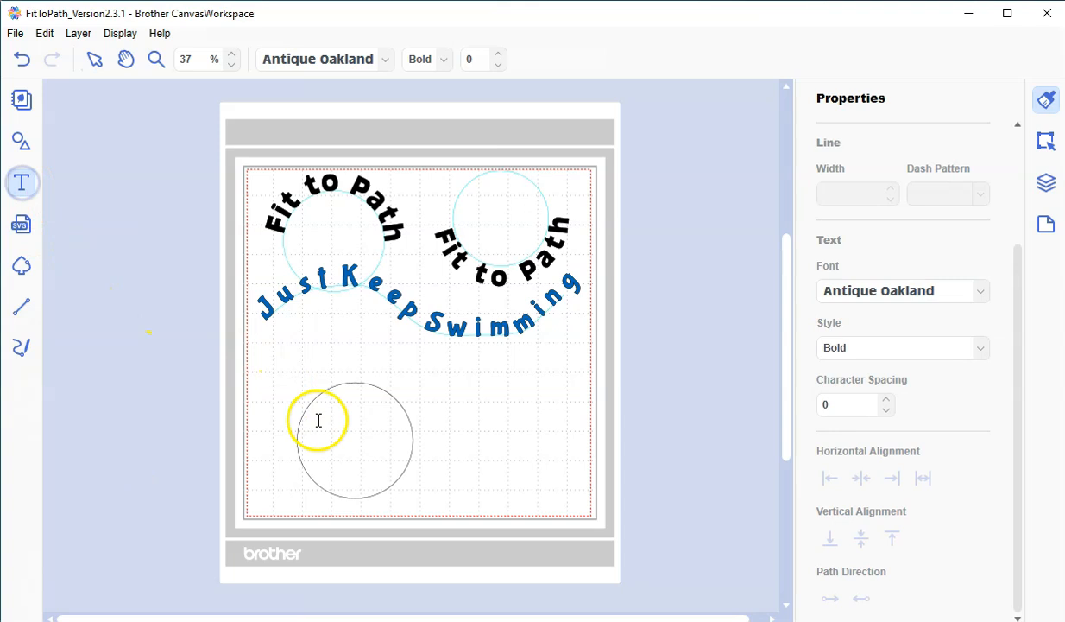
click(438, 449)
text(Fit to Path)
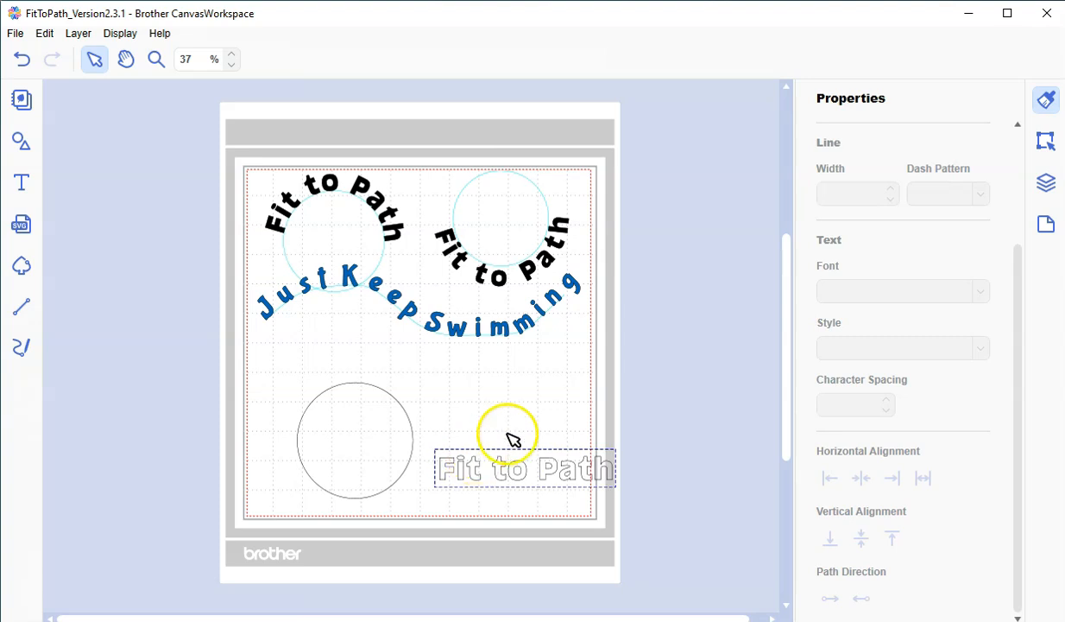
click(611, 416)
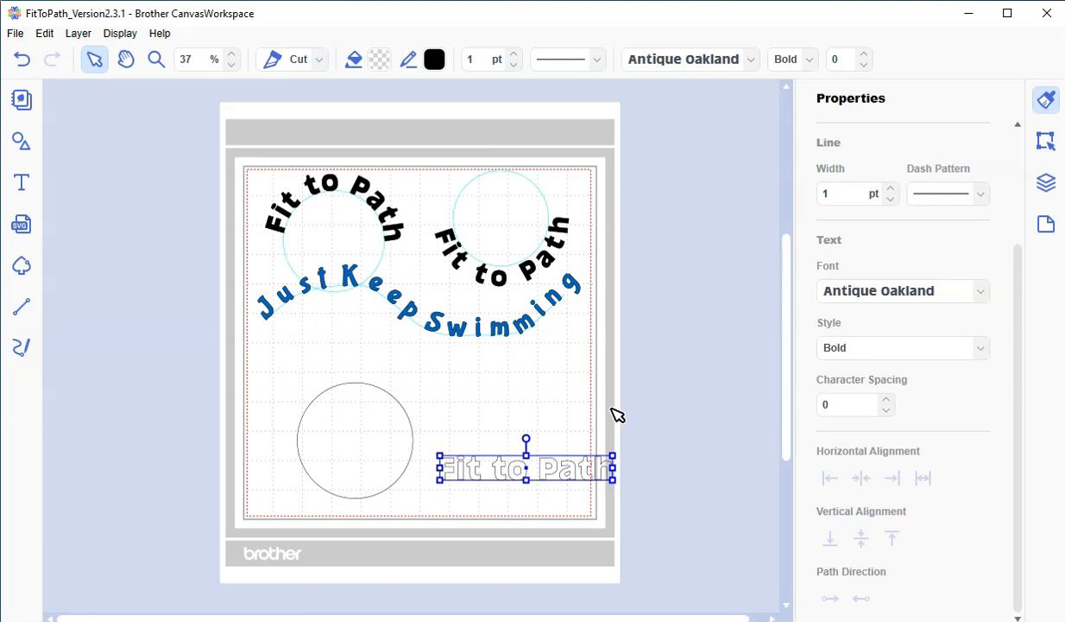
click(379, 61)
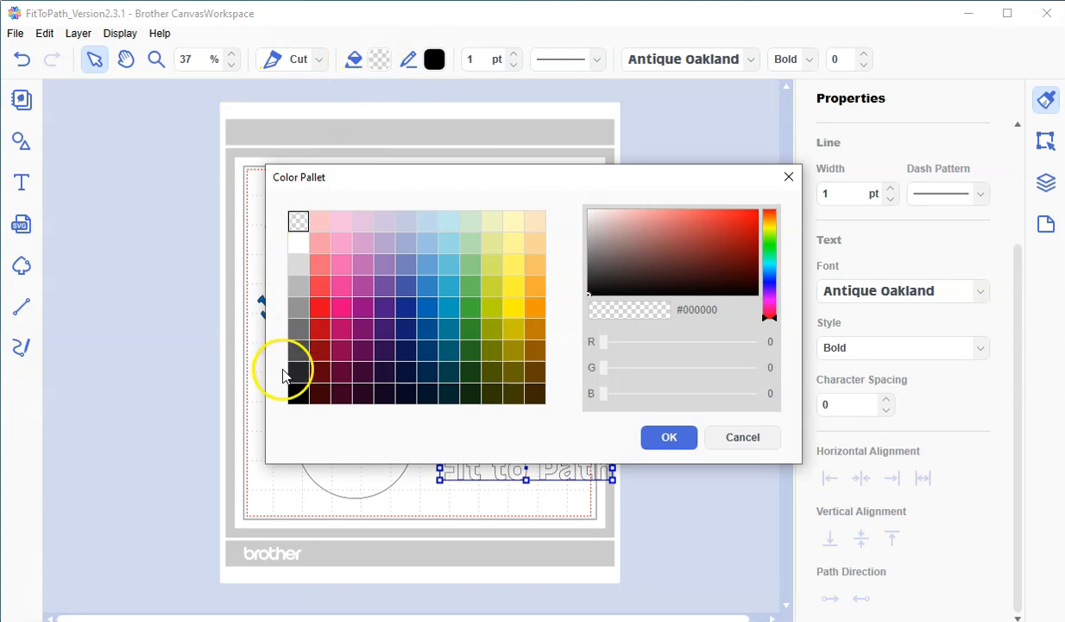
click(299, 395)
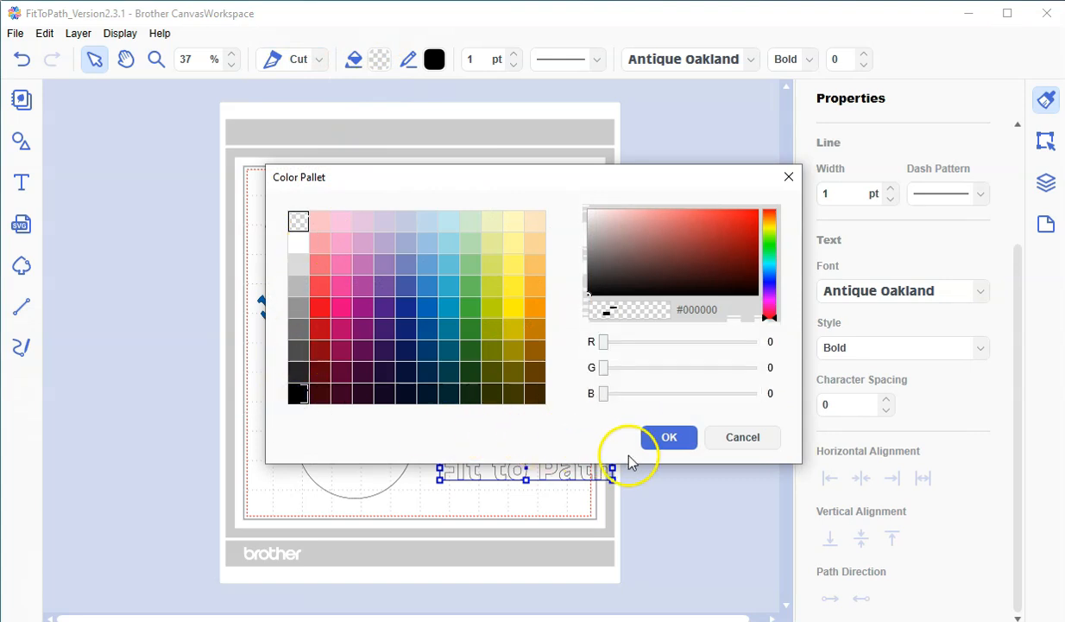
click(675, 440)
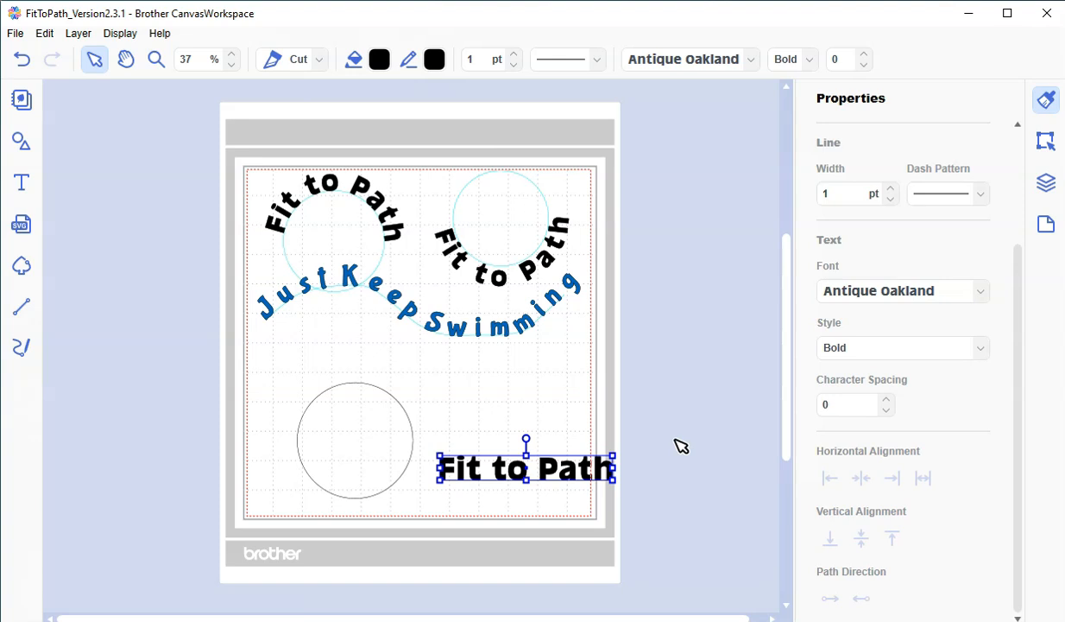
Step: Fit the new text to the circle's path and slide its starting point to the circle's left side so it arches over the top
drag(667, 401, 276, 525)
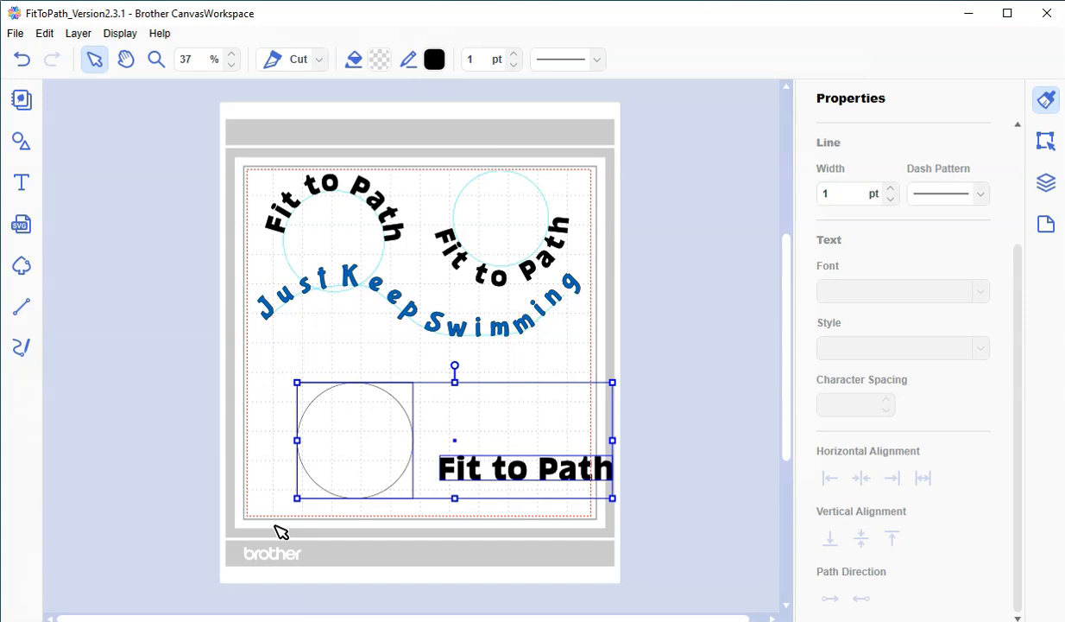
click(48, 36)
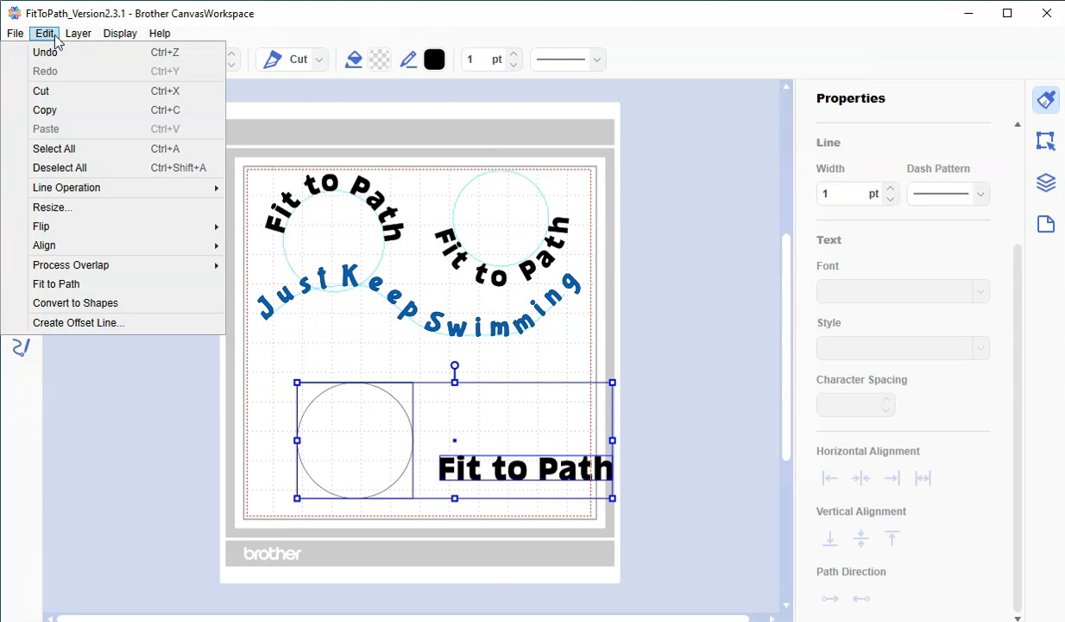
click(90, 286)
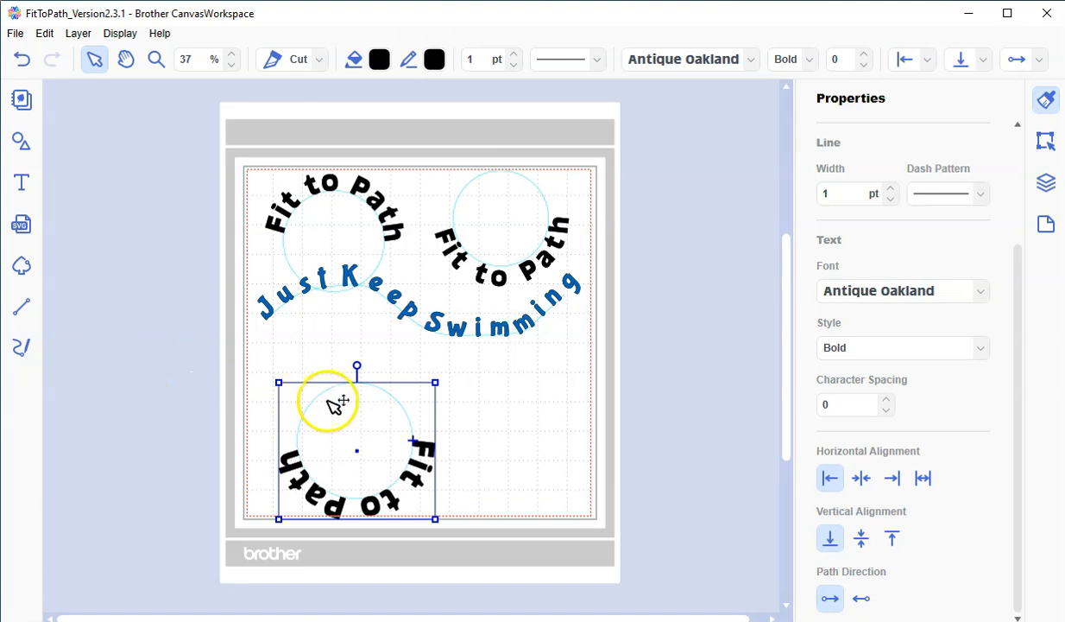
drag(412, 442, 291, 458)
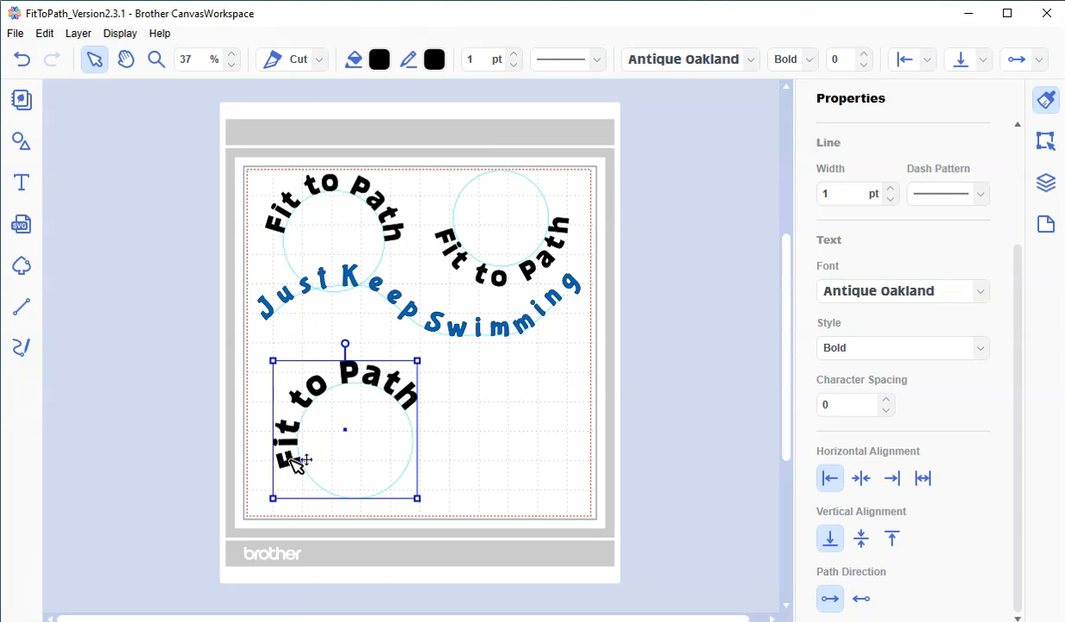
Step: Try center alignment with the anchor slid to the circle's top, followed by right and justified horizontal alignment on the curved text
click(866, 479)
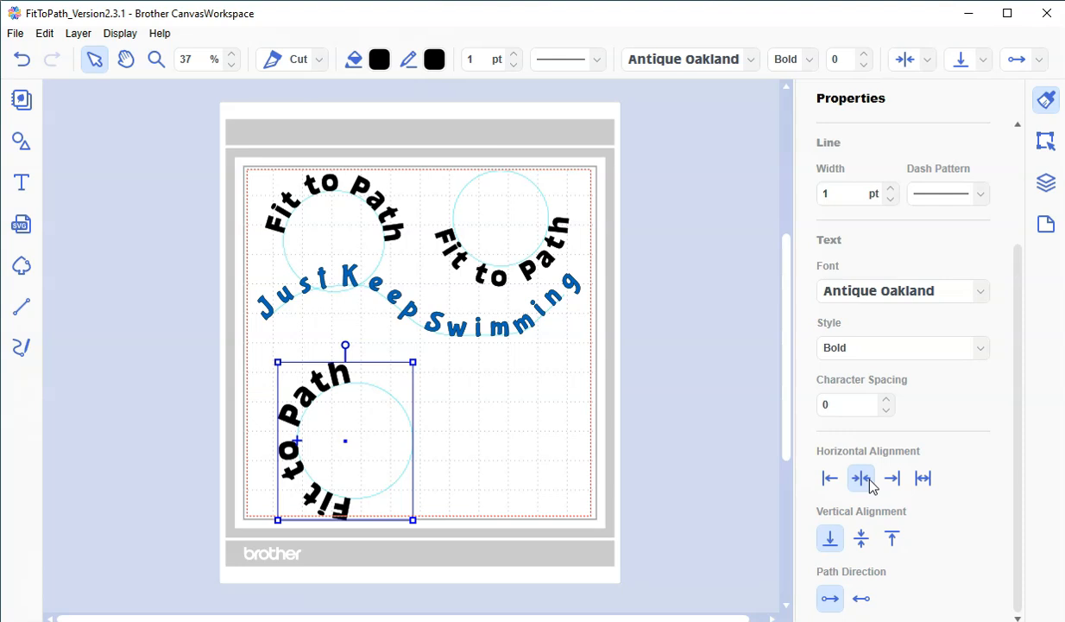
mouse_move(299, 442)
mouse_down()
mouse_move(331, 415)
mouse_move(386, 398)
mouse_move(367, 390)
mouse_move(399, 391)
mouse_move(354, 406)
mouse_up()
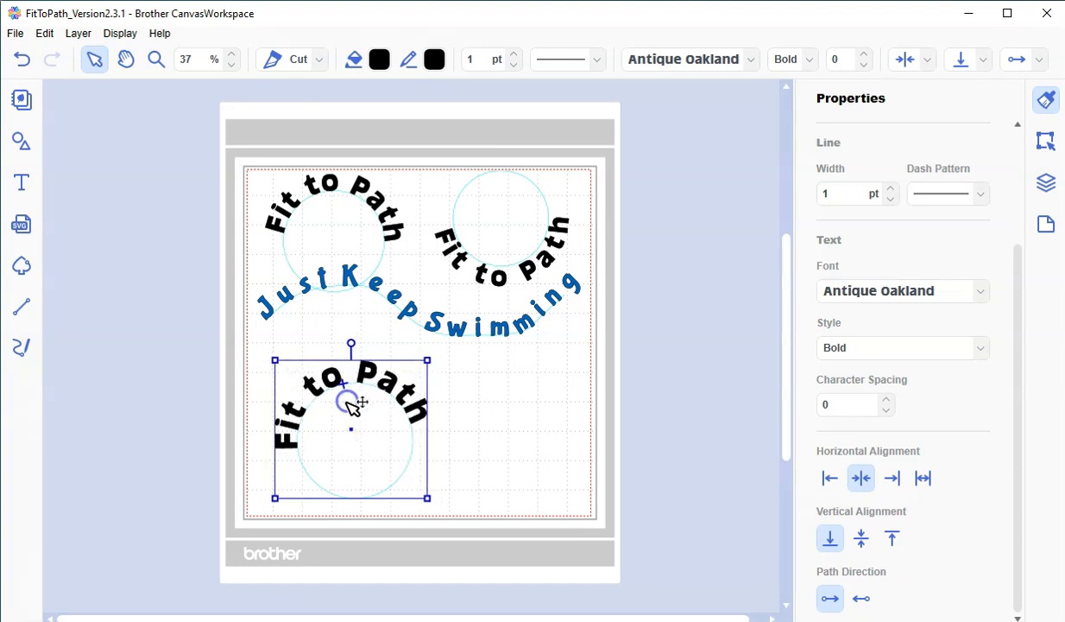
click(890, 477)
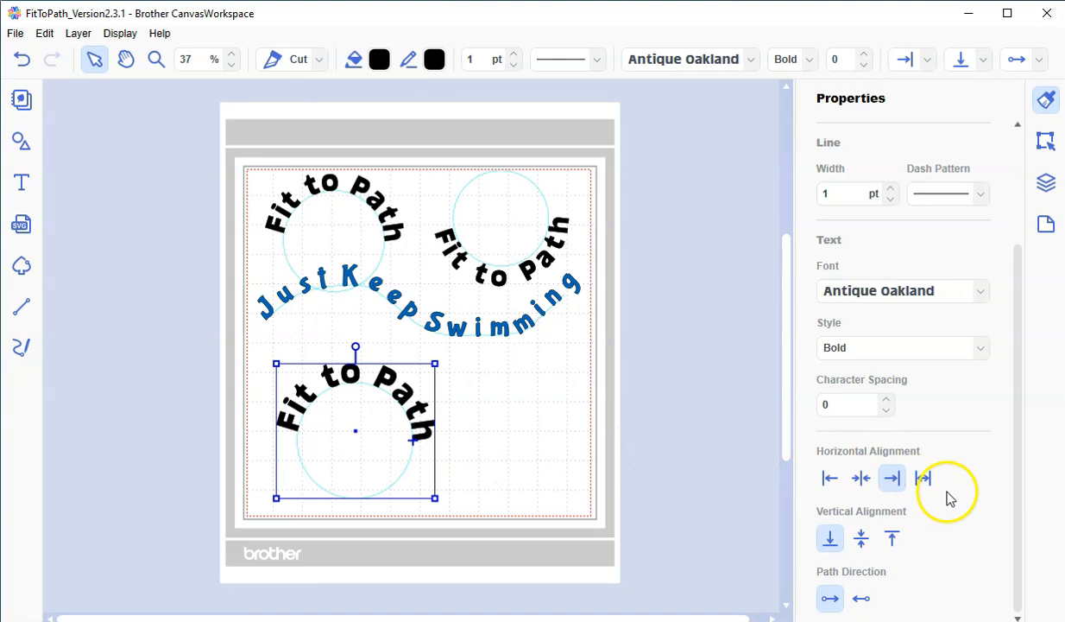
click(923, 478)
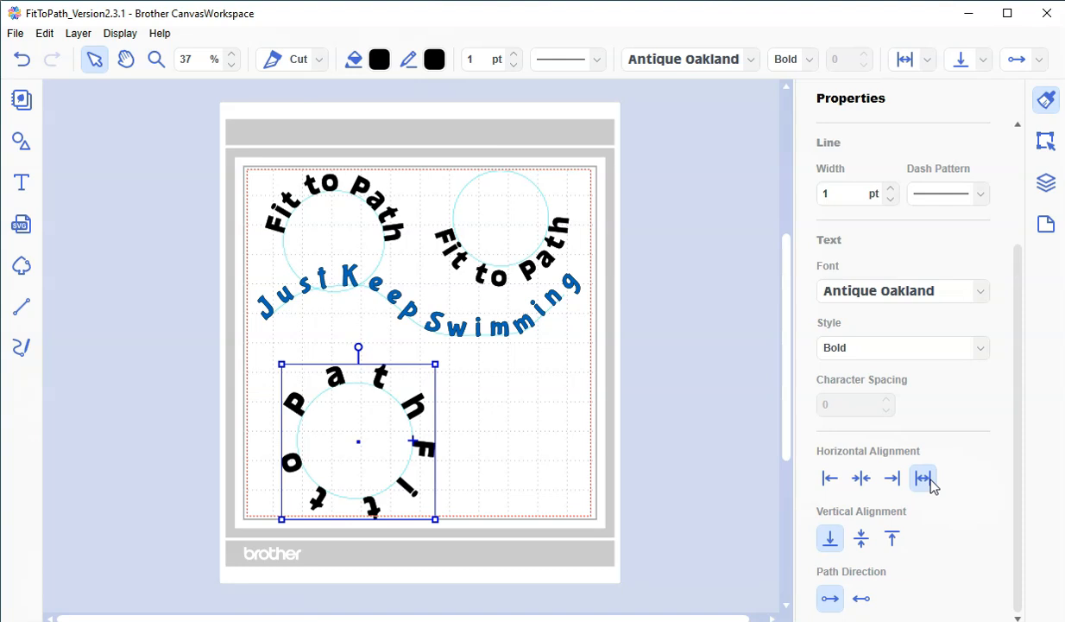
Step: Left-align the curved text and slide its starting point to the circle's left side, then deselect it
click(829, 478)
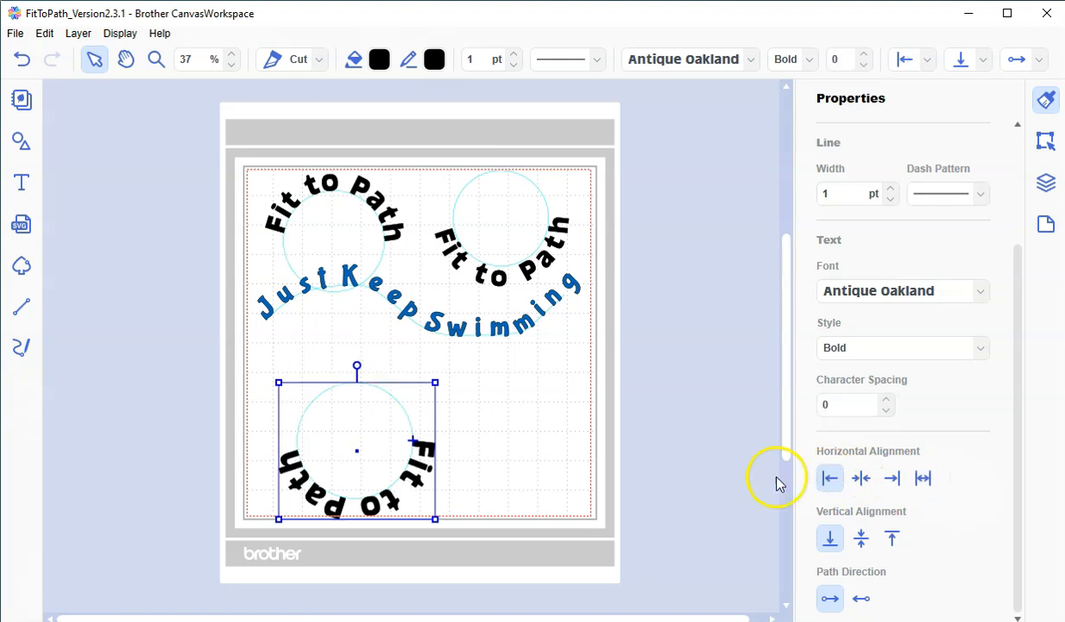
mouse_move(416, 439)
mouse_down()
mouse_move(371, 367)
mouse_move(288, 394)
mouse_move(279, 430)
mouse_up()
click(530, 424)
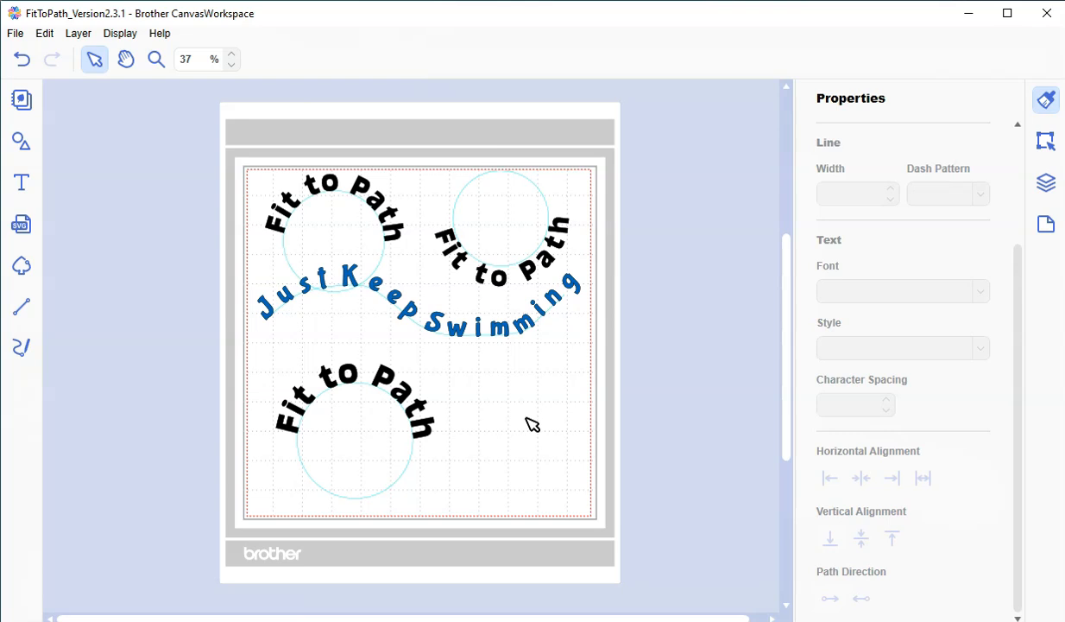
Step: Delete the curved "Fit to Path" text and its circle below the blue wavy text
click(511, 260)
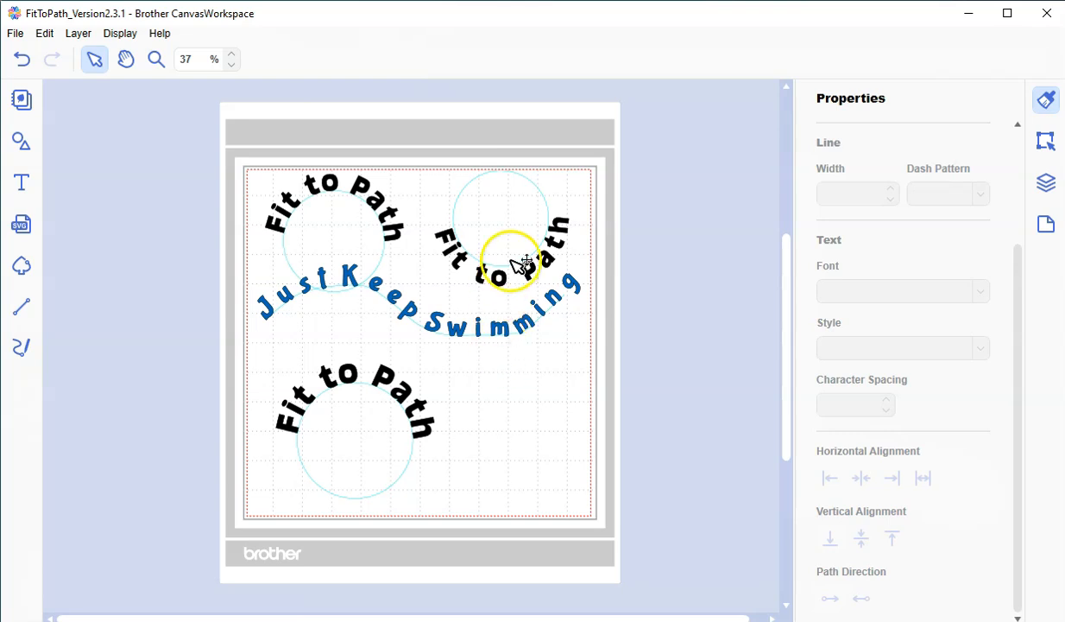
drag(471, 447, 267, 466)
key(Delete)
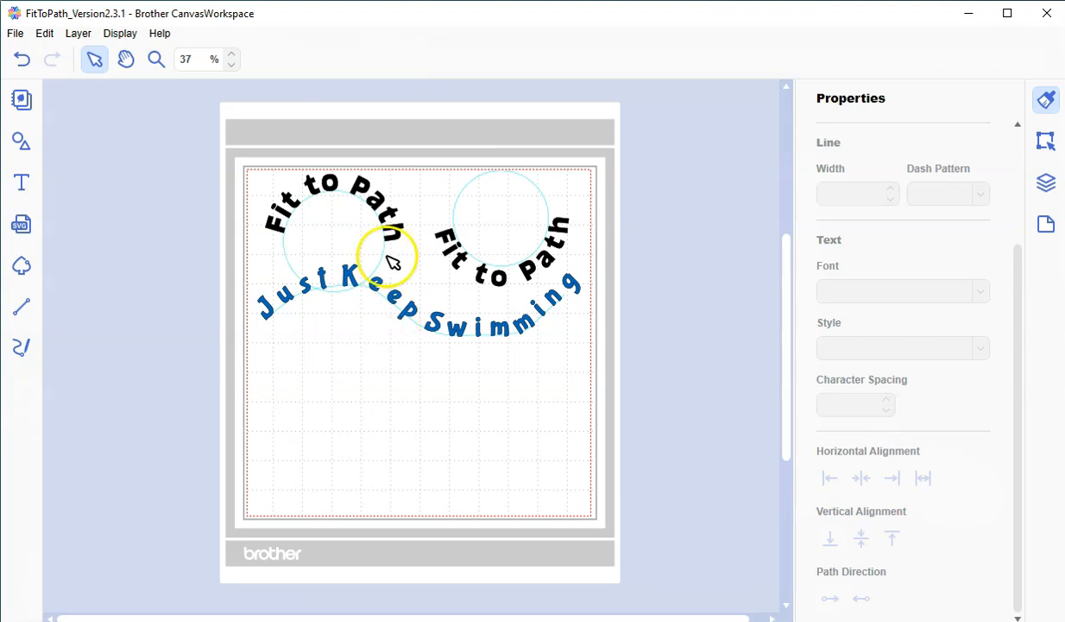
Step: Insert a new plain circle and place it in the emptied area below the blue wavy text
click(19, 144)
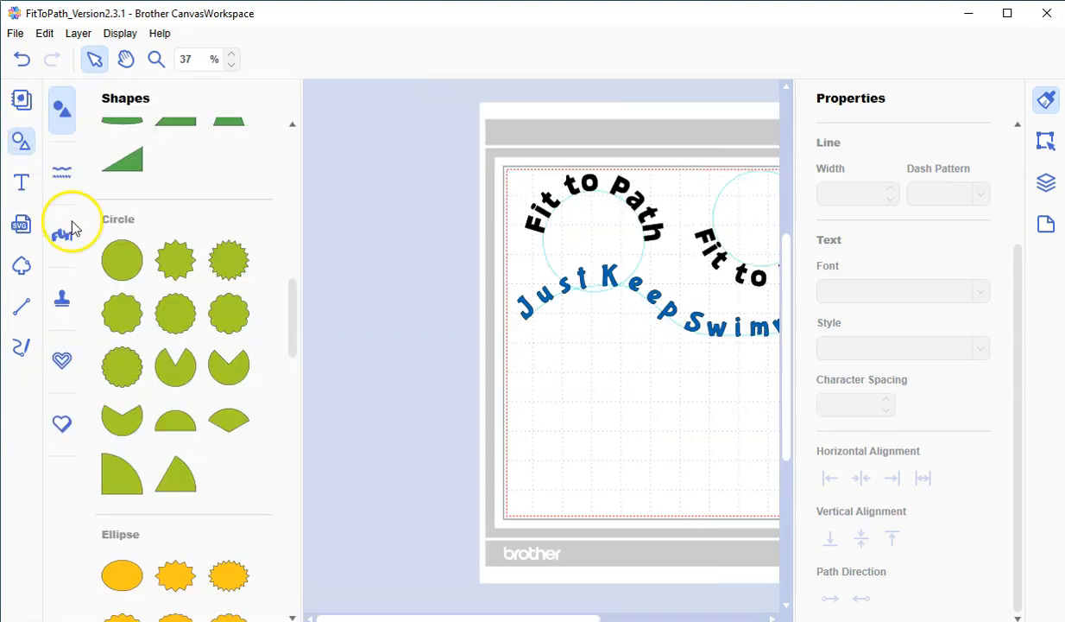
click(119, 257)
drag(565, 242, 649, 468)
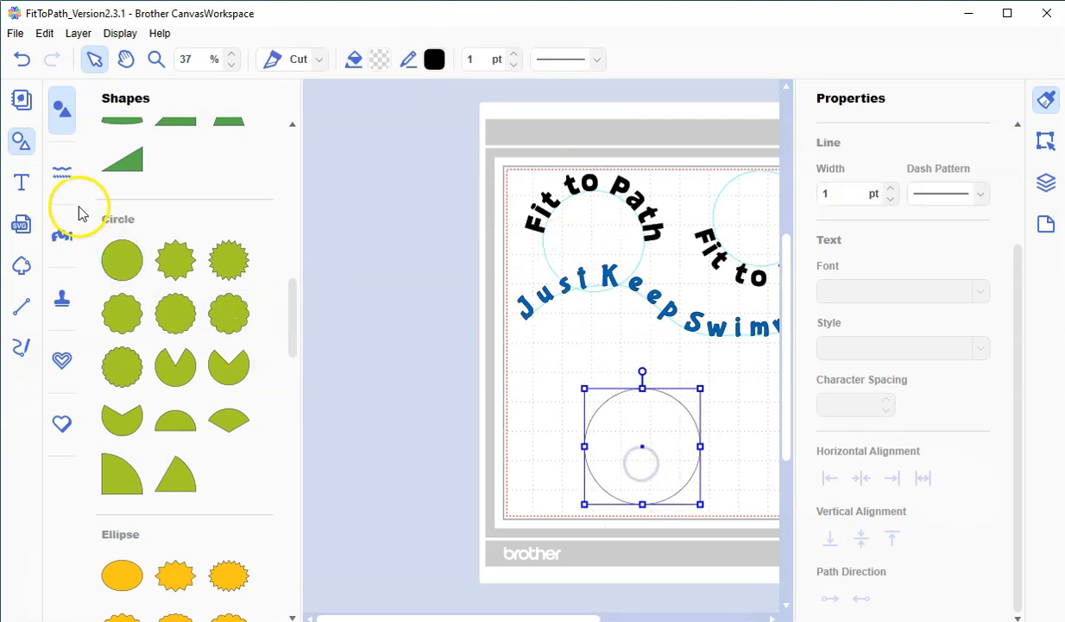
Step: Add the text "Fit to Path" near the top of the new circle and fill it with black
click(20, 186)
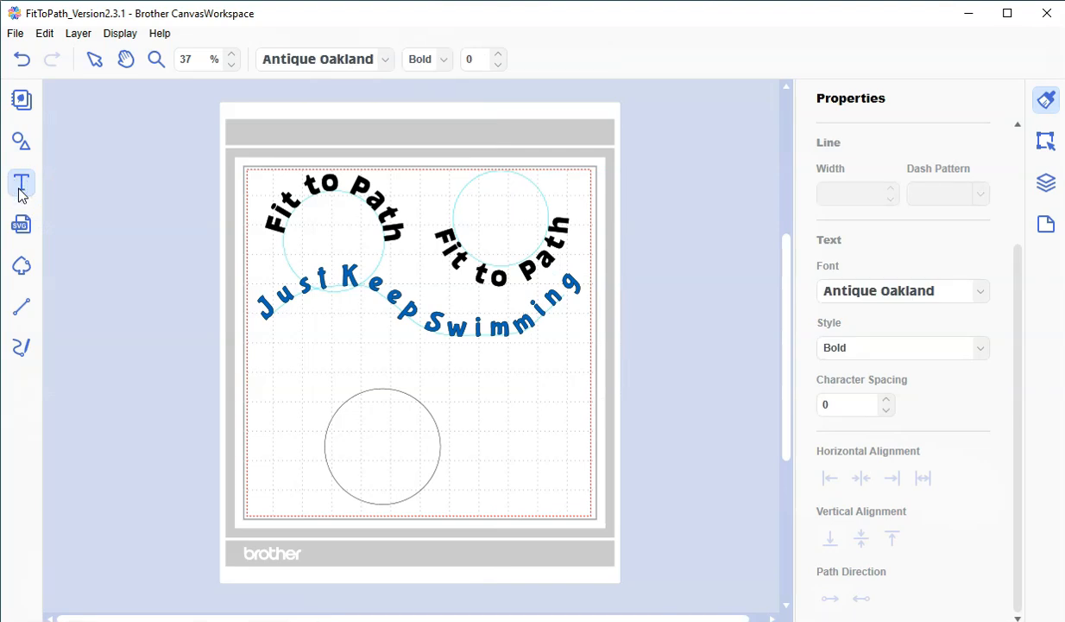
click(394, 373)
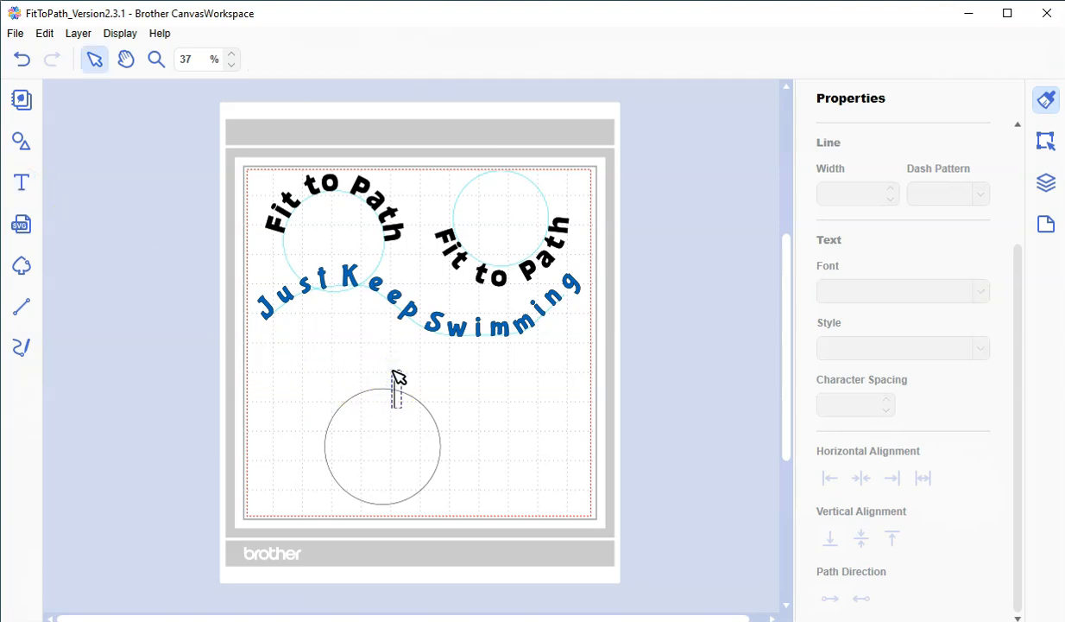
text(Fit to Path)
click(527, 438)
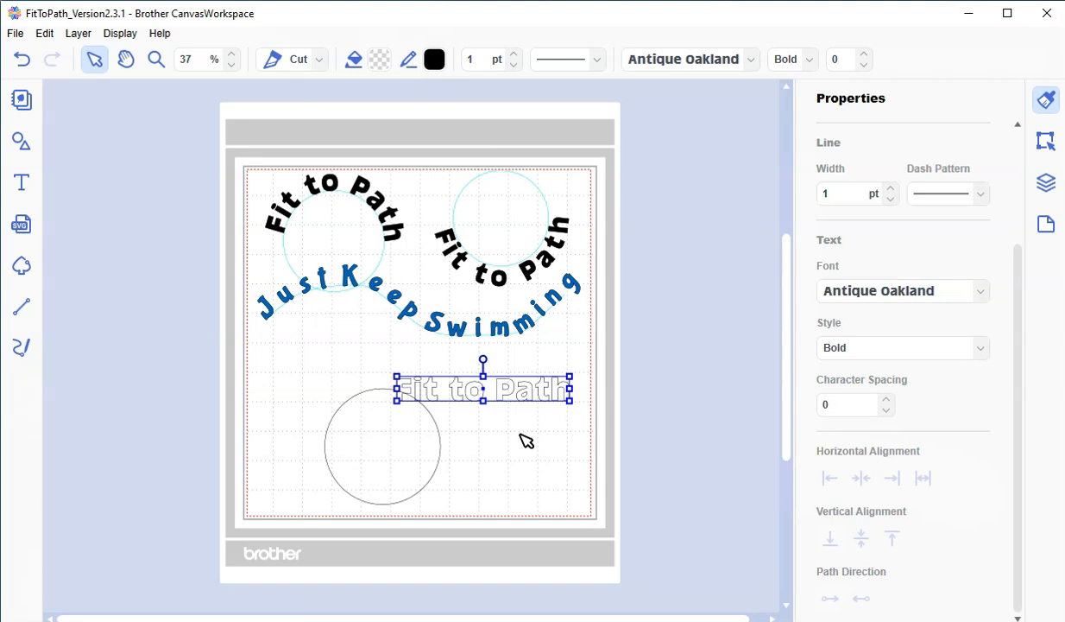
click(383, 59)
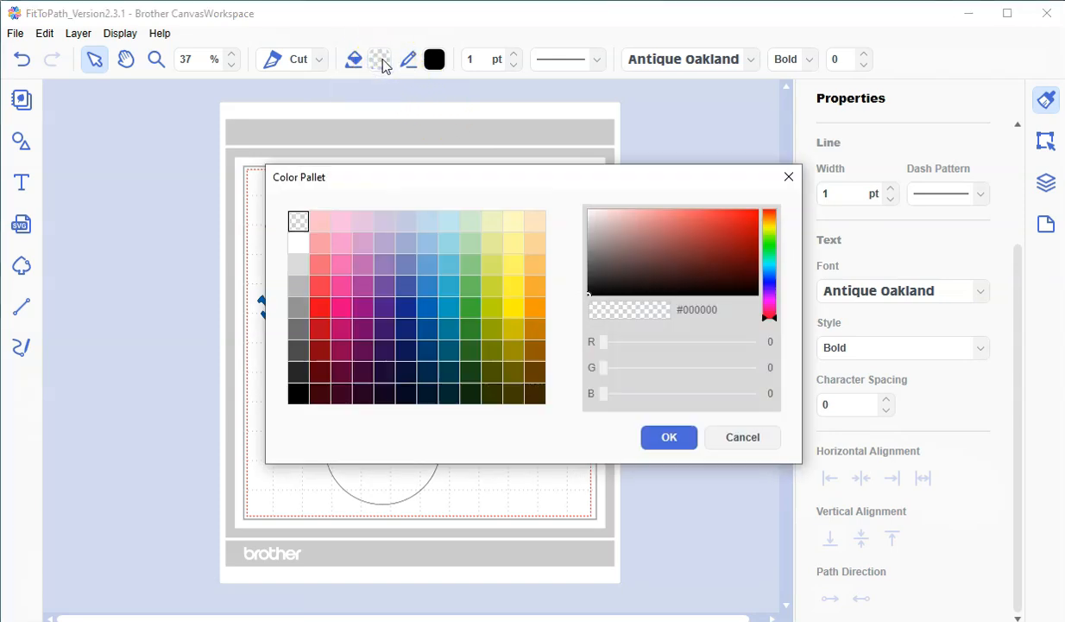
click(298, 395)
click(649, 437)
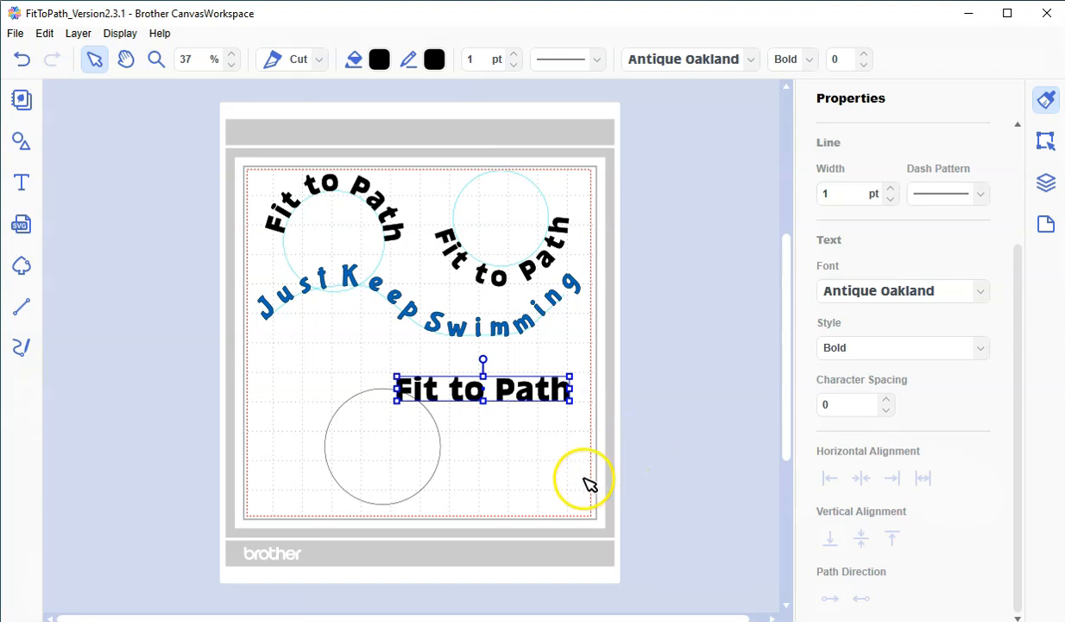
Step: Fit the black "Fit to Path" text to the new circle's path
drag(589, 490, 338, 386)
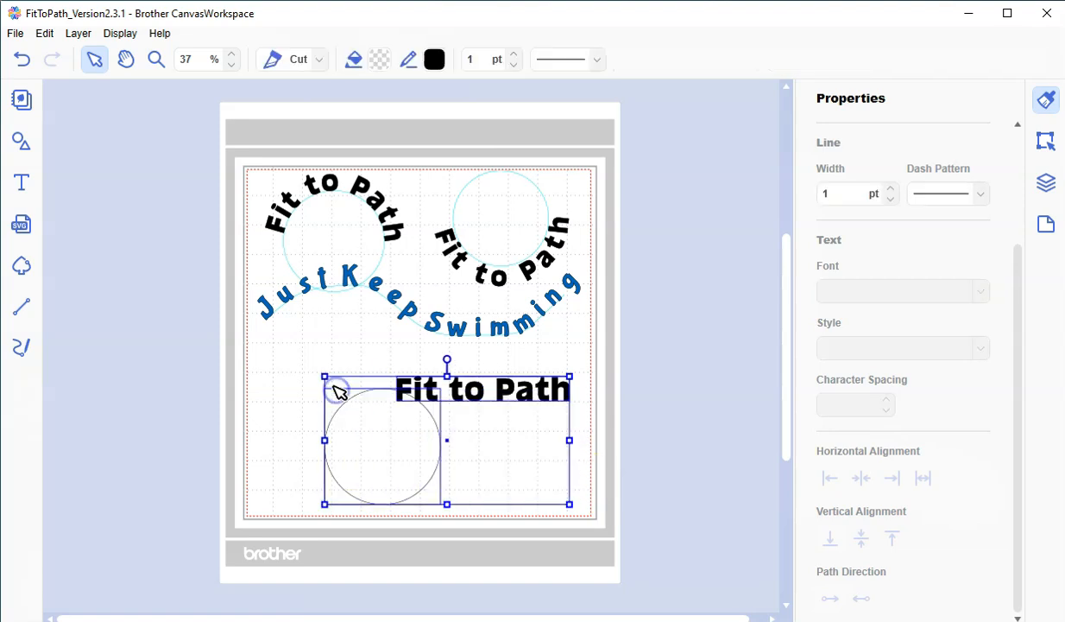
click(50, 35)
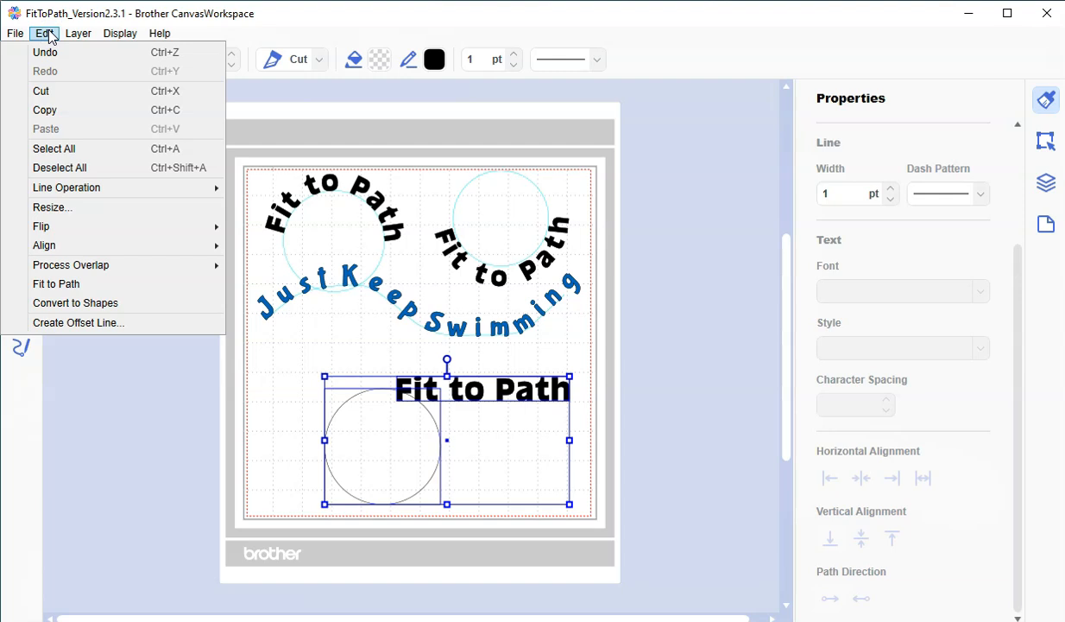
click(90, 283)
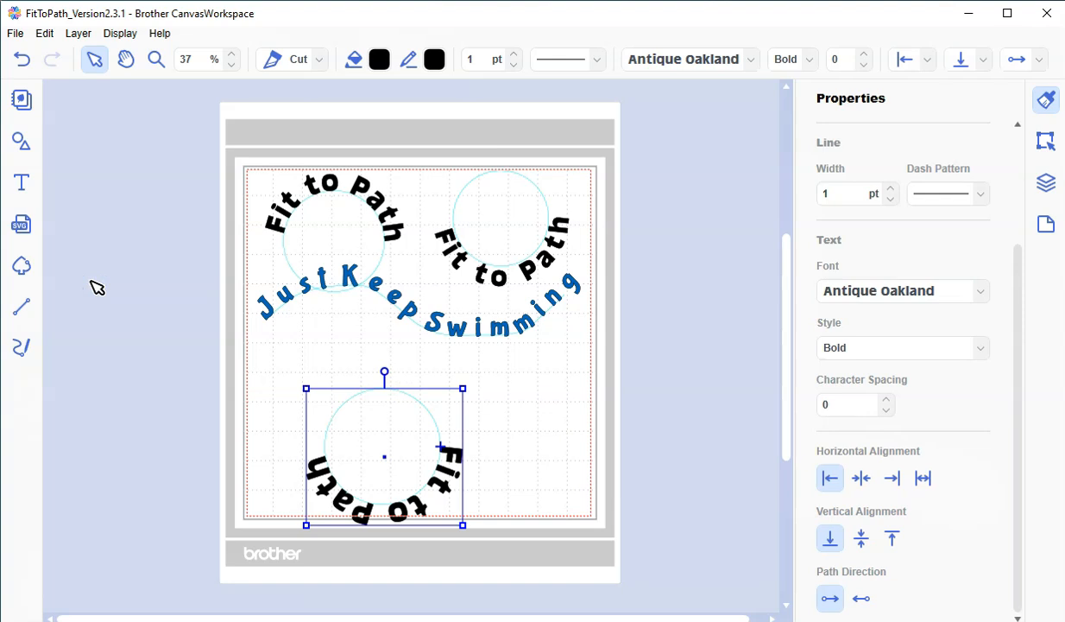
Step: Set the vertical alignment of the black "Fit to Path" text on the lower circle to top
click(423, 467)
click(835, 550)
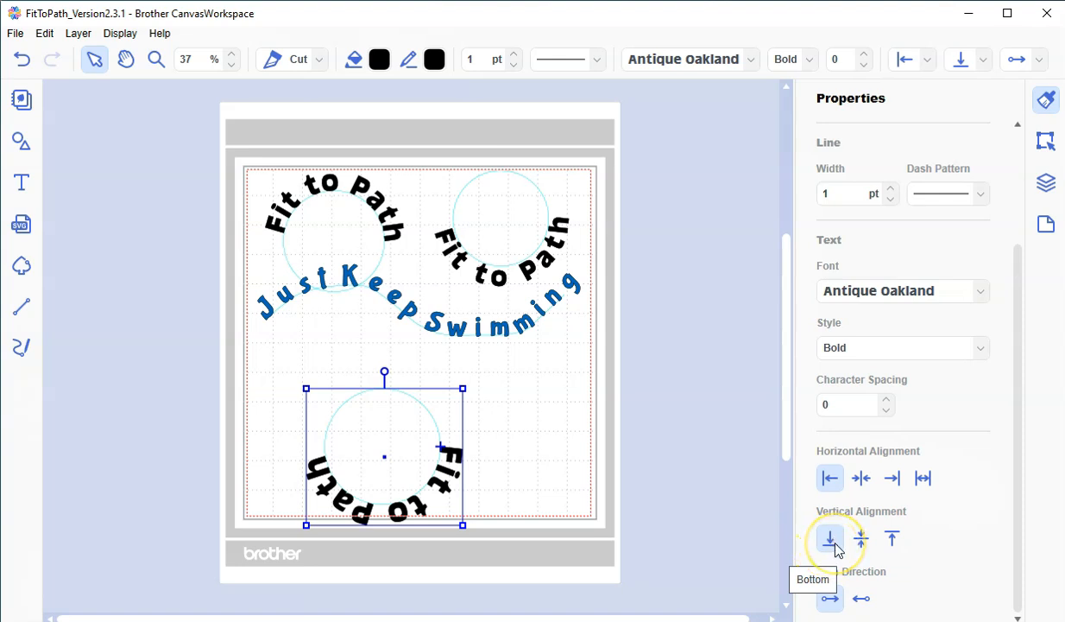
click(861, 544)
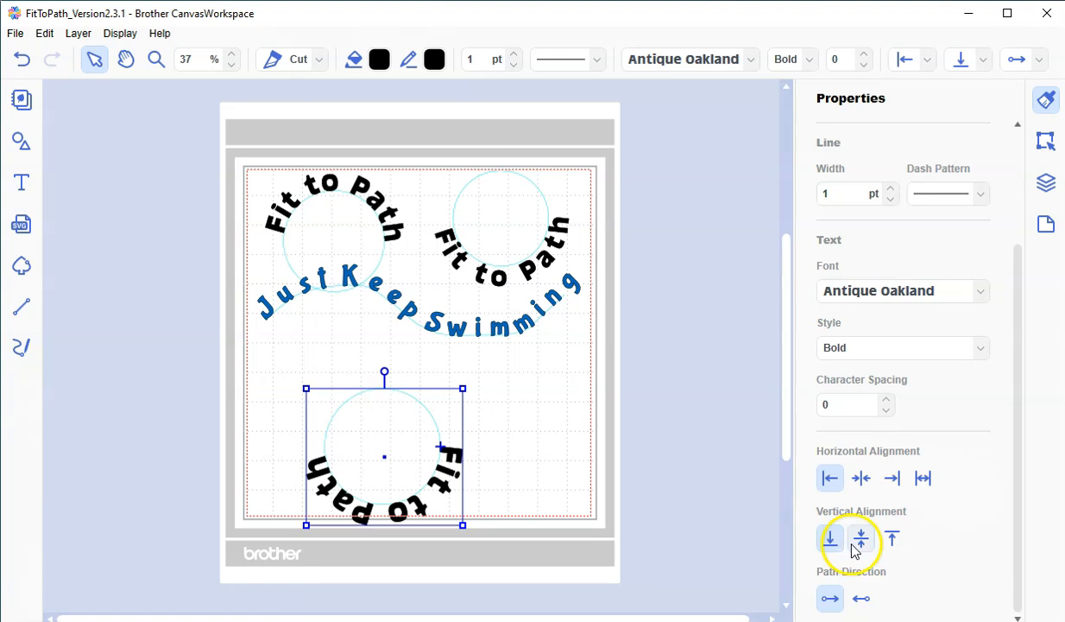
click(891, 539)
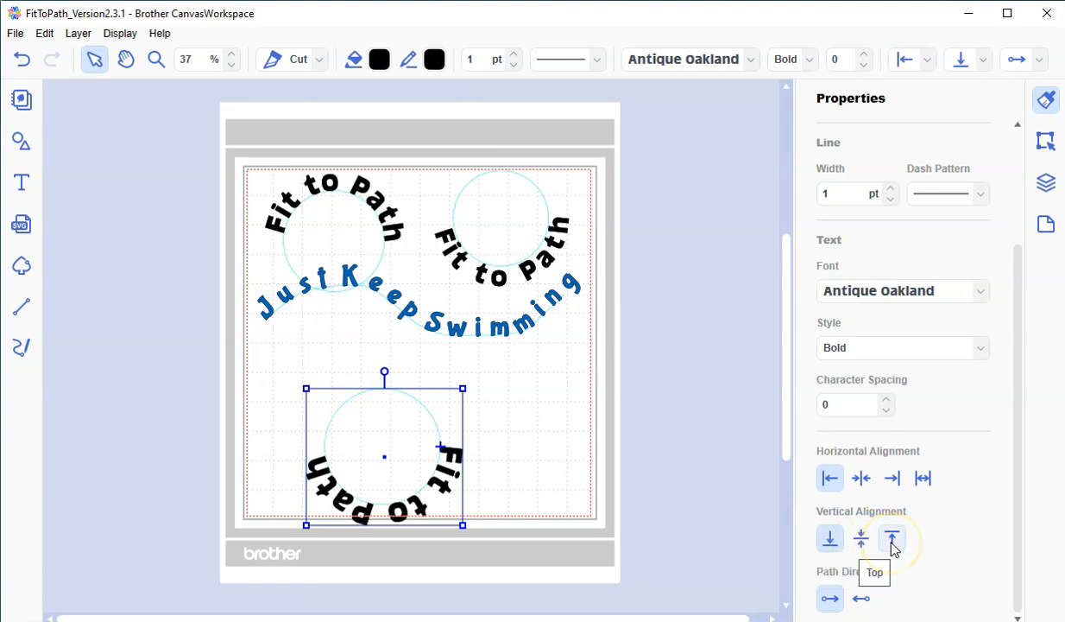
click(892, 541)
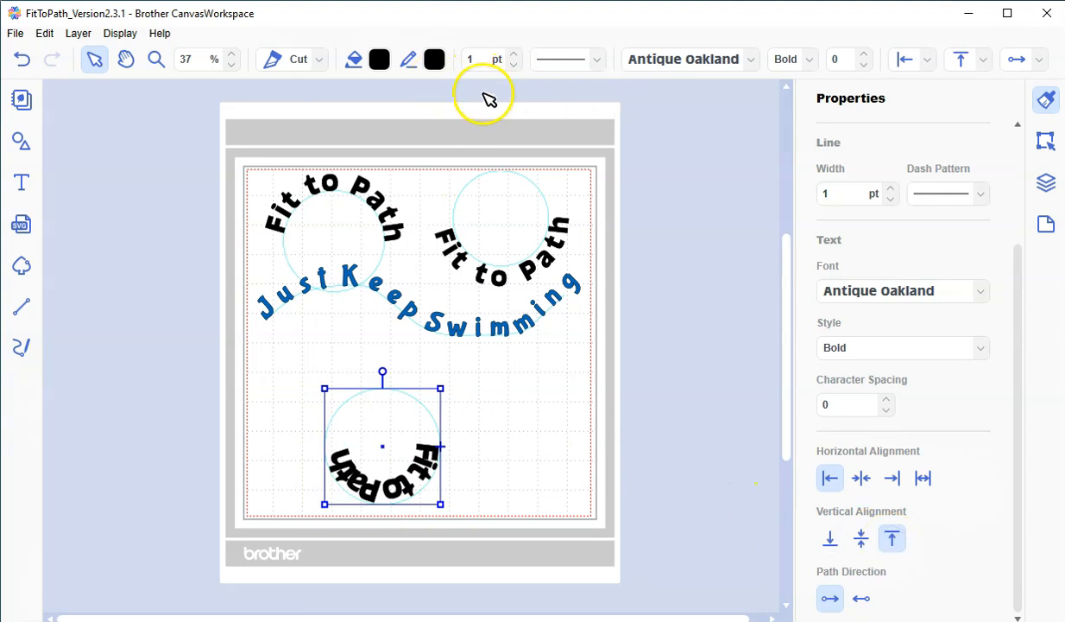
Step: Change the lower curved text's vertical alignment so the letters are centred on the circle's line
click(231, 53)
click(230, 53)
click(231, 53)
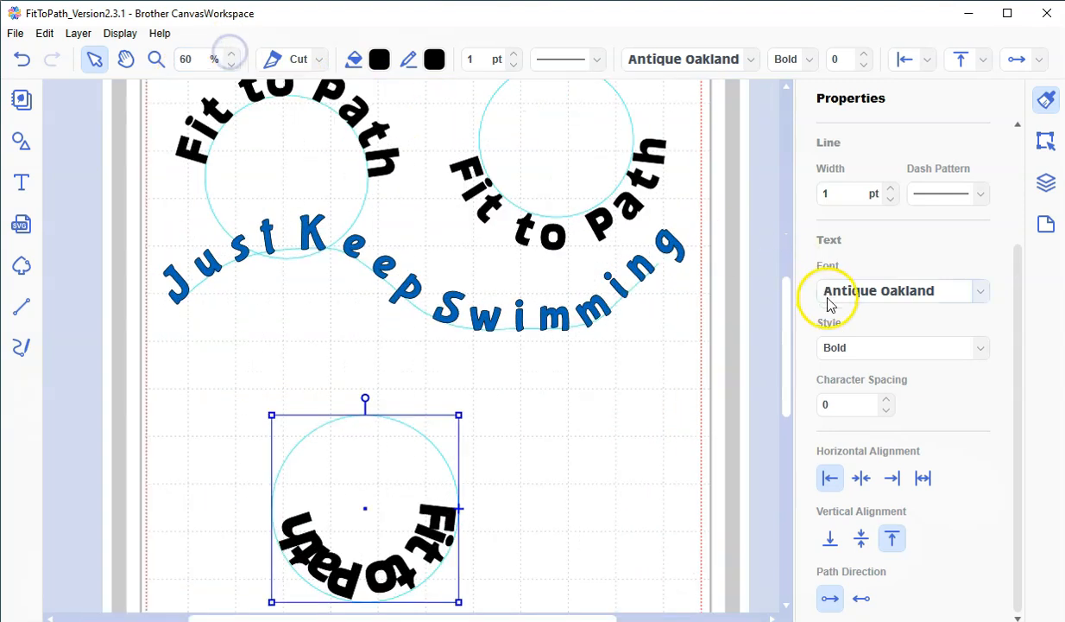
drag(784, 310, 784, 362)
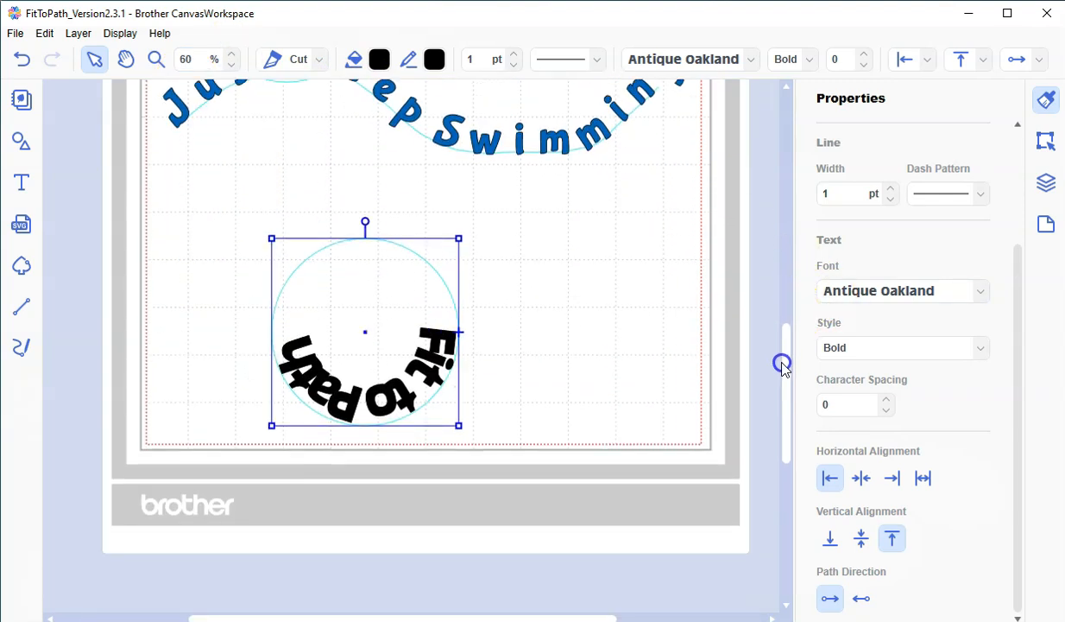
click(628, 324)
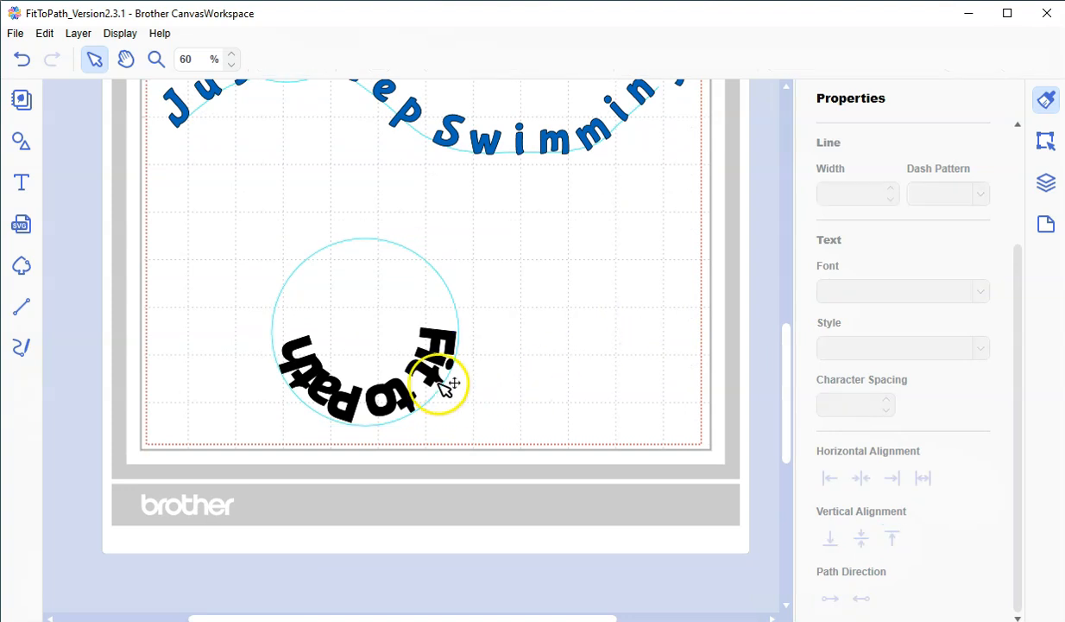
click(411, 377)
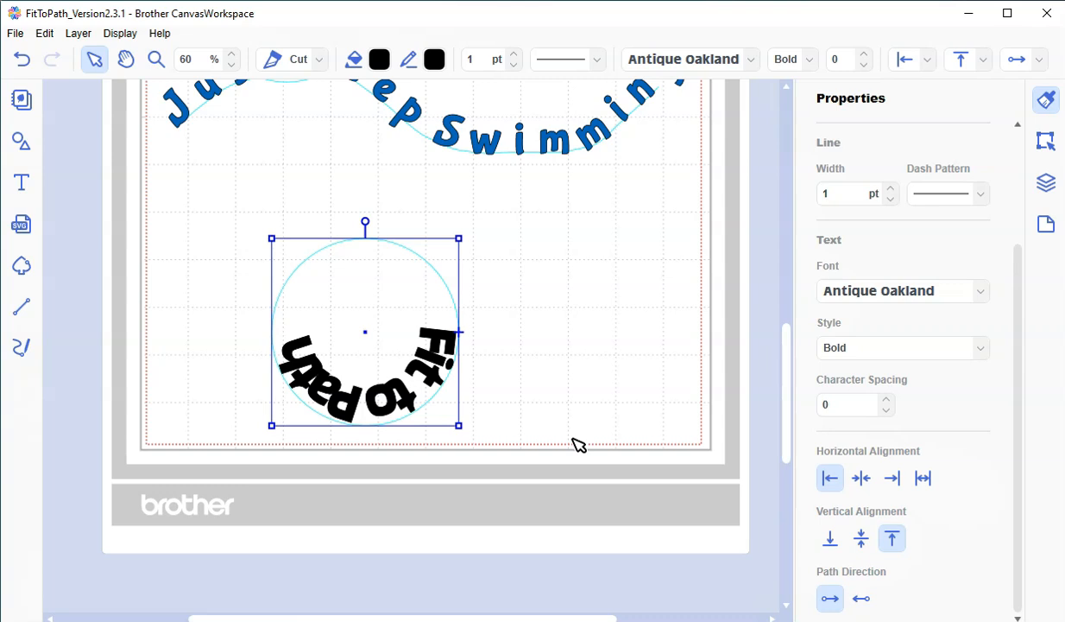
click(860, 542)
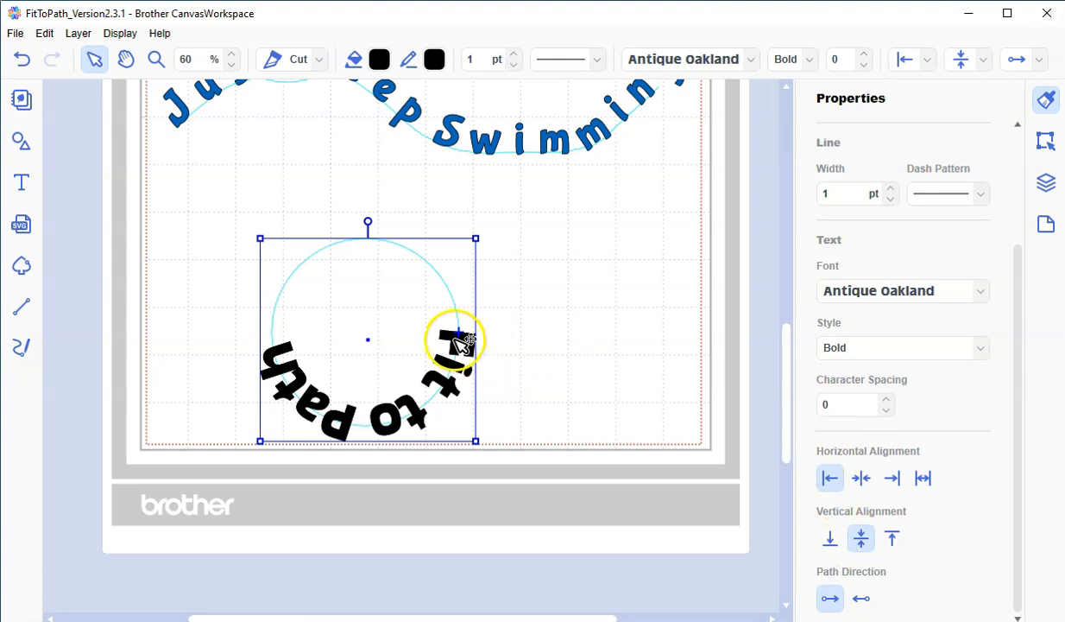
Step: Slide the curved text's starting point to the circle's upper right and set its vertical alignment to bottom
drag(463, 337, 439, 274)
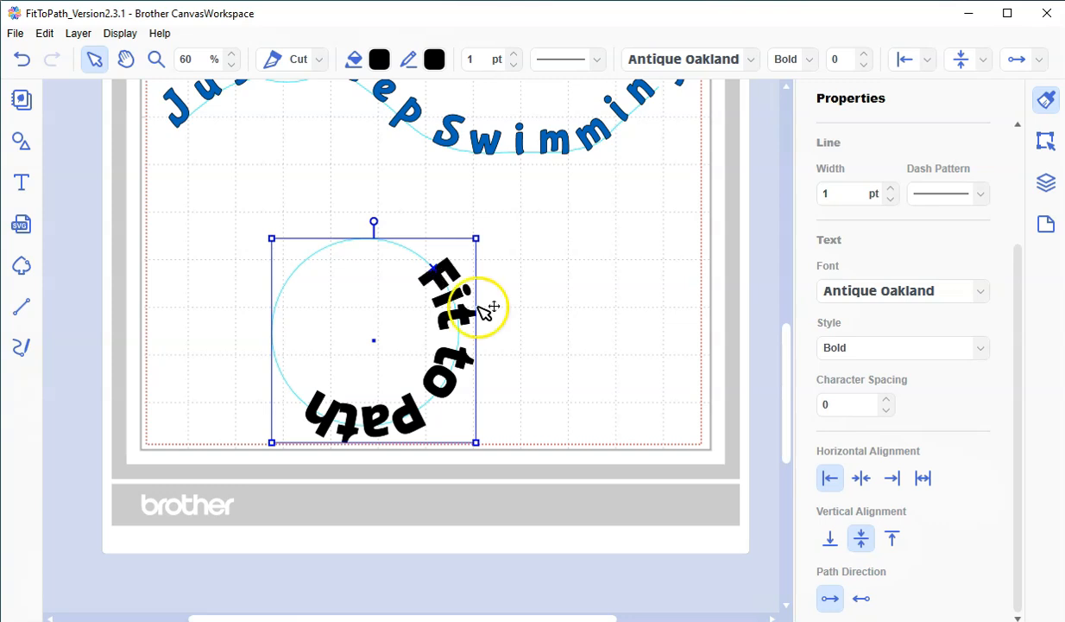
click(892, 539)
click(836, 544)
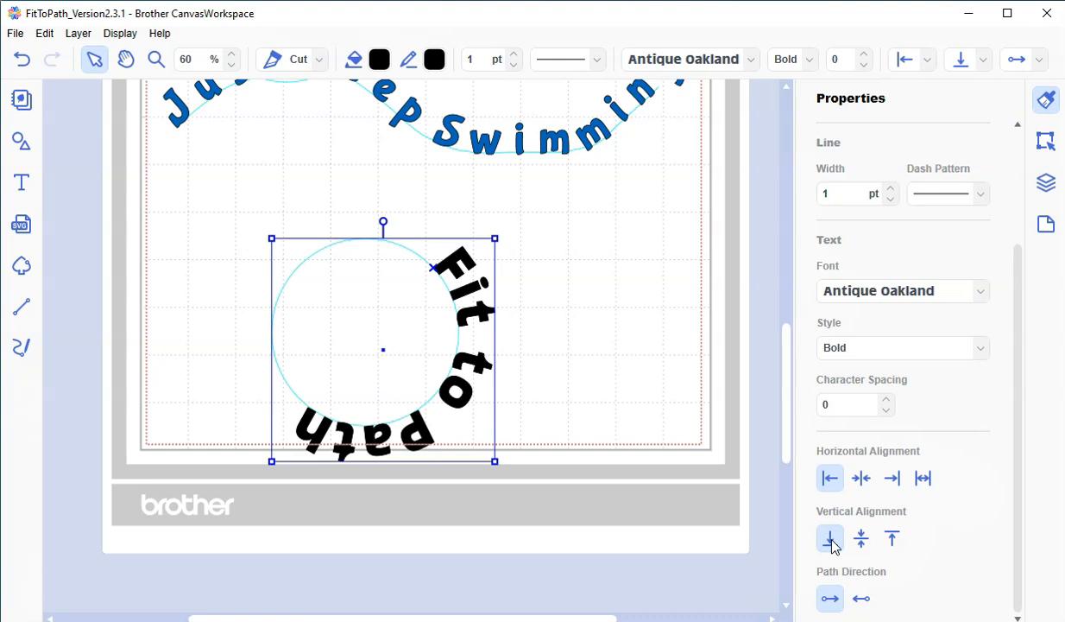
Step: Slide the curved text's starting point back down to the middle of the circle's right side
click(231, 65)
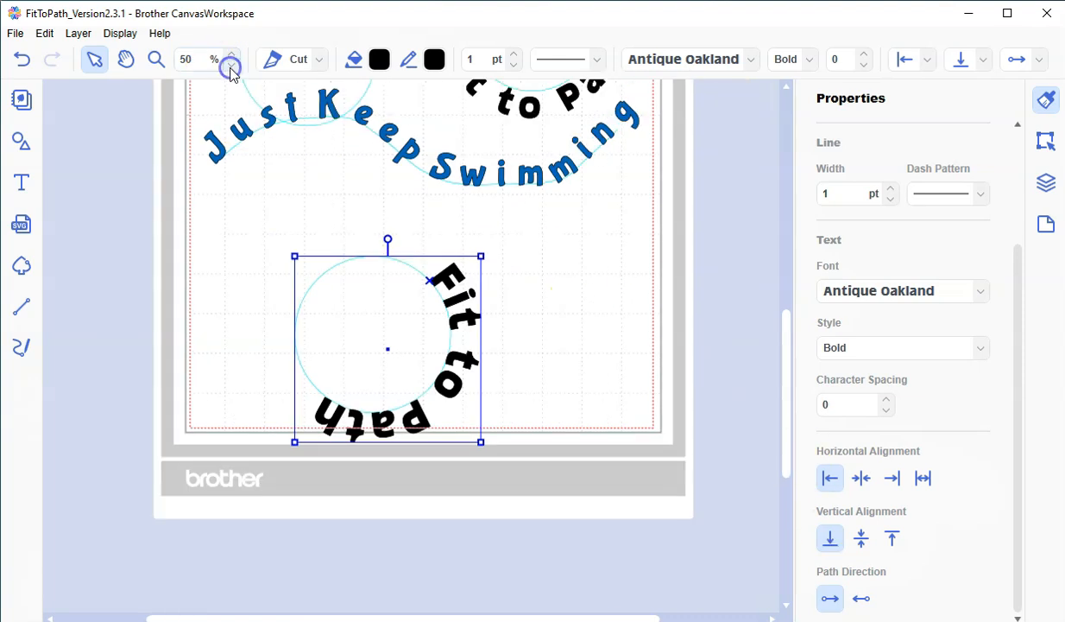
click(232, 65)
drag(434, 296, 458, 342)
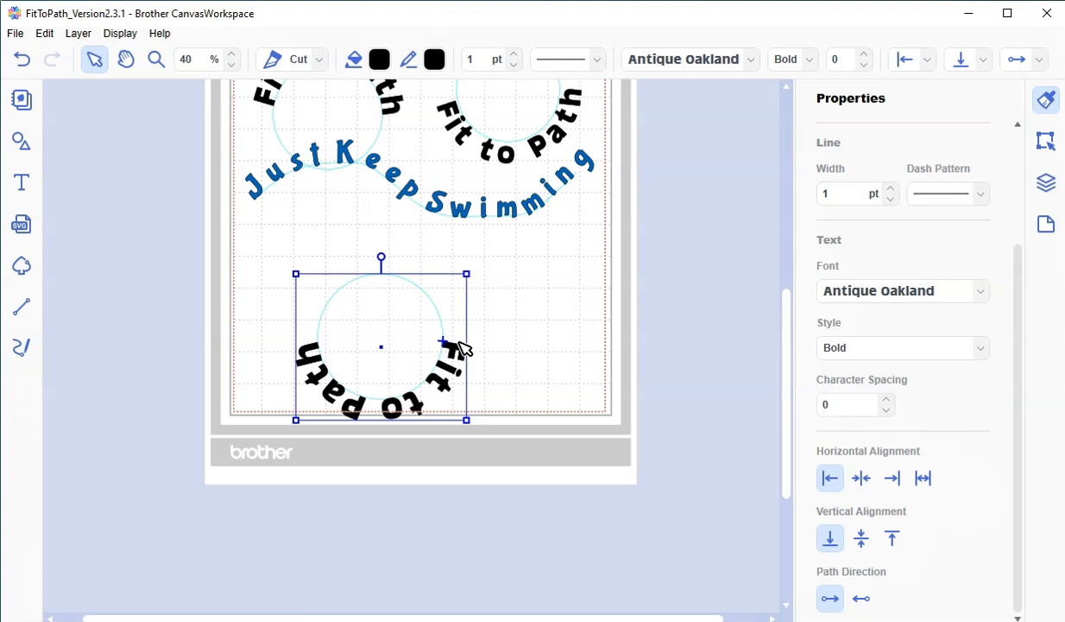
Step: Reverse the path direction of the lower "Fit to Path" text and set its vertical alignment to top
click(862, 598)
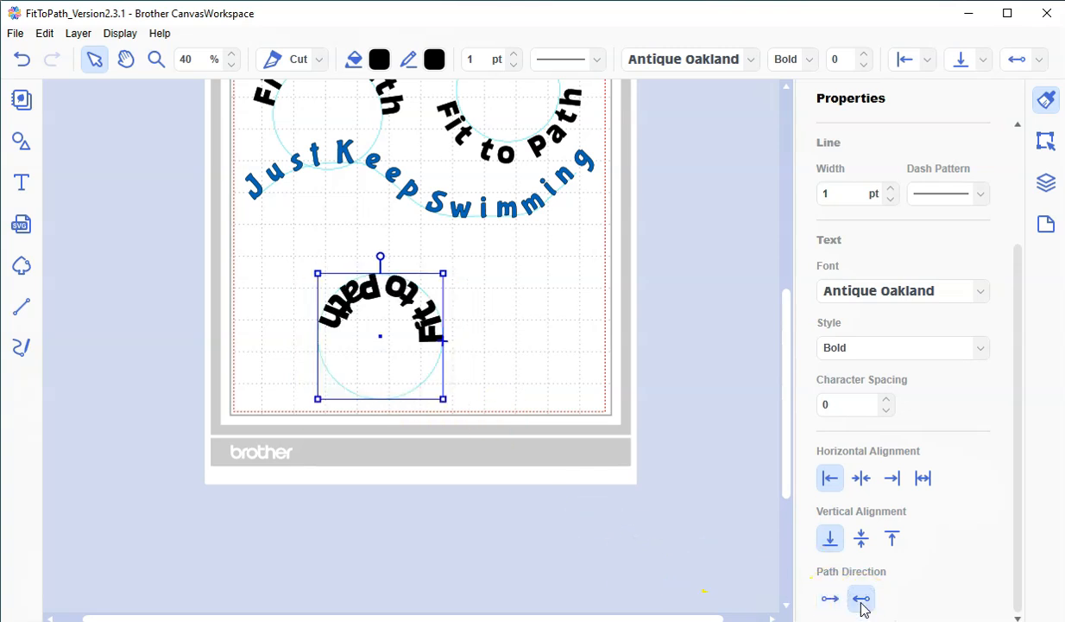
click(892, 546)
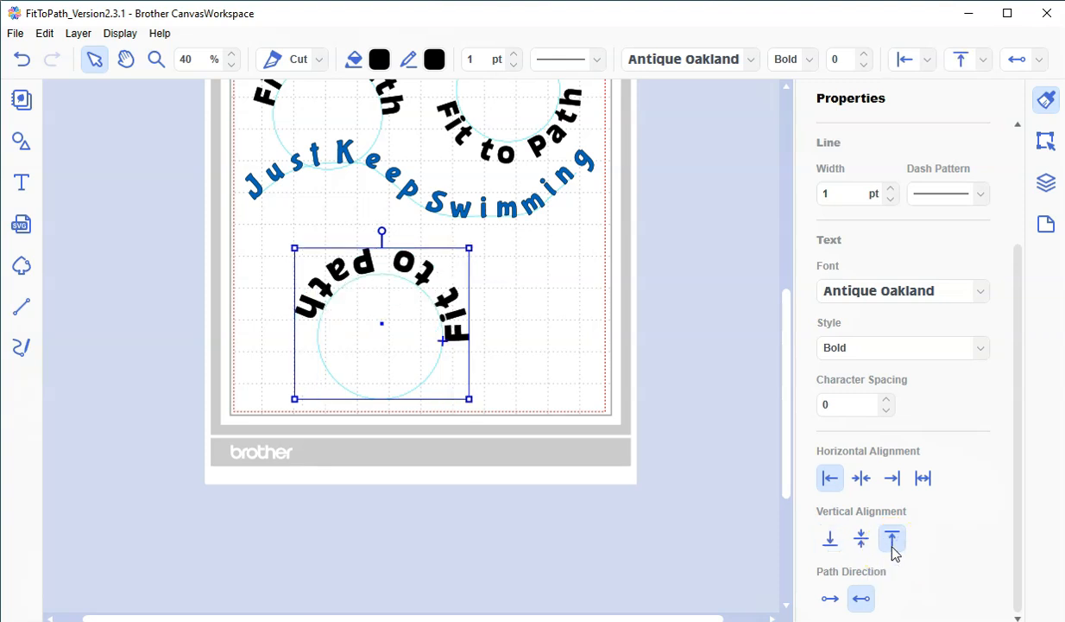
Step: Slide the text's starting point to the circle's left side, and move the curved text with its circle up and to the right
drag(441, 340, 267, 345)
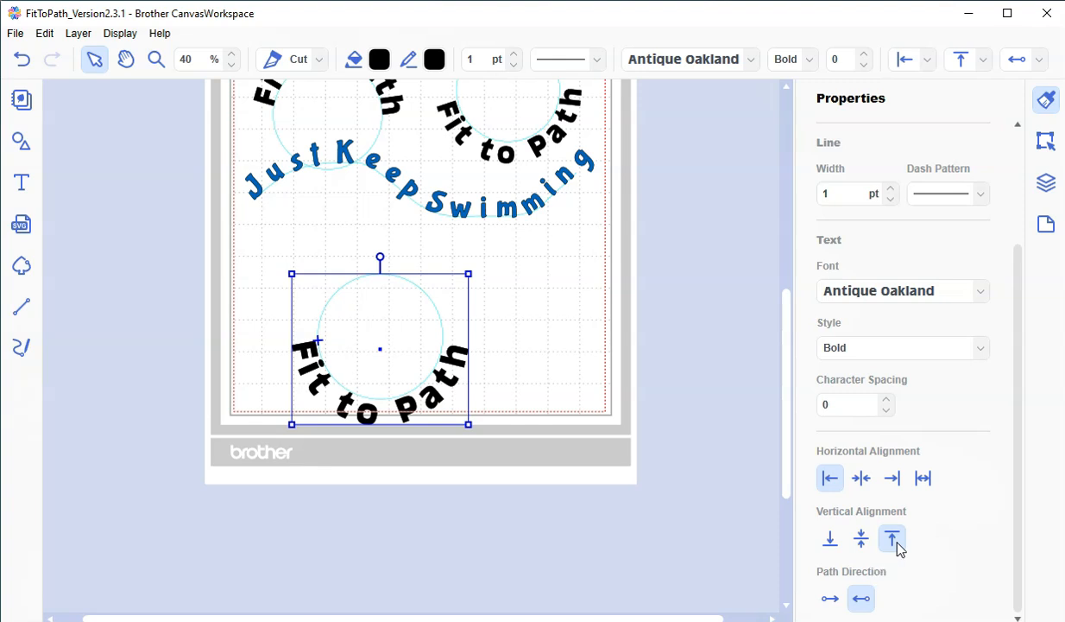
click(557, 335)
drag(389, 330, 426, 296)
drag(357, 303, 353, 310)
click(561, 321)
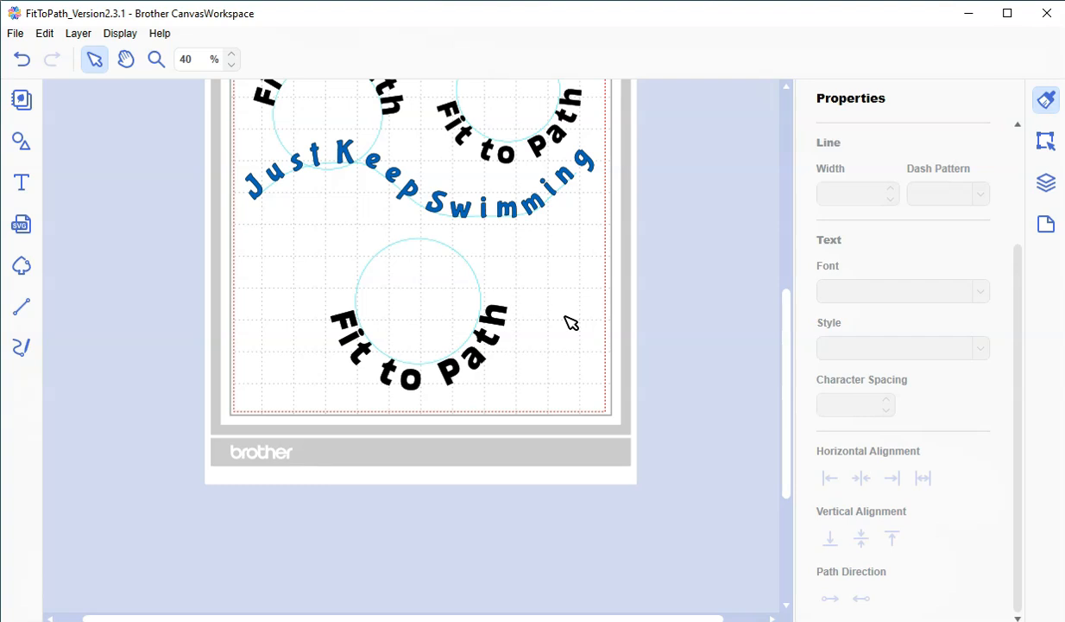
Step: Set the character spacing of the lower "Fit to Path" text to 4
click(492, 340)
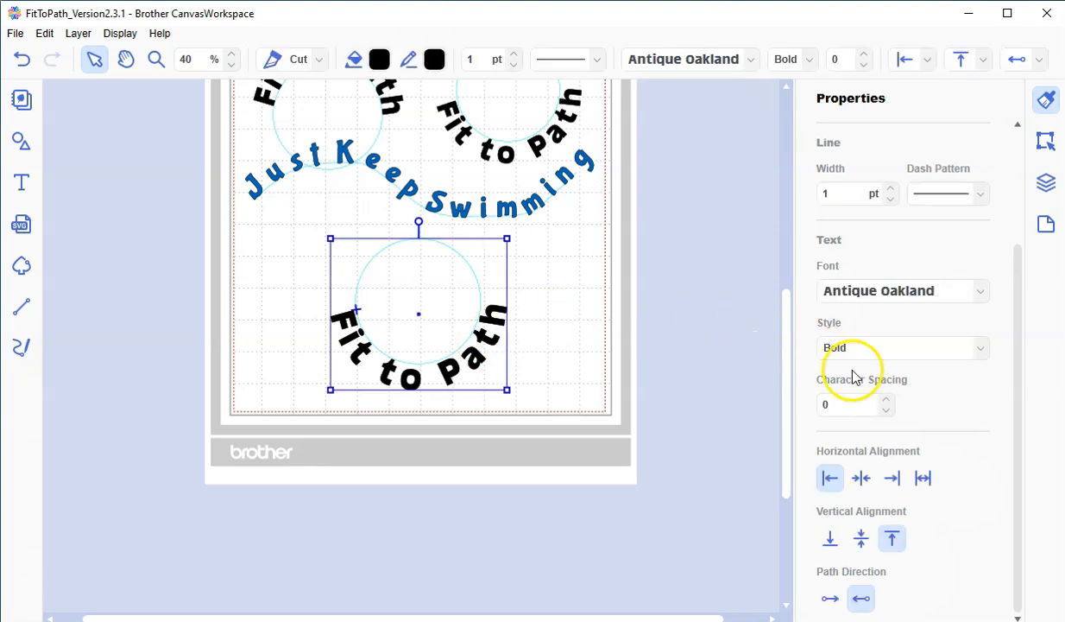
click(889, 400)
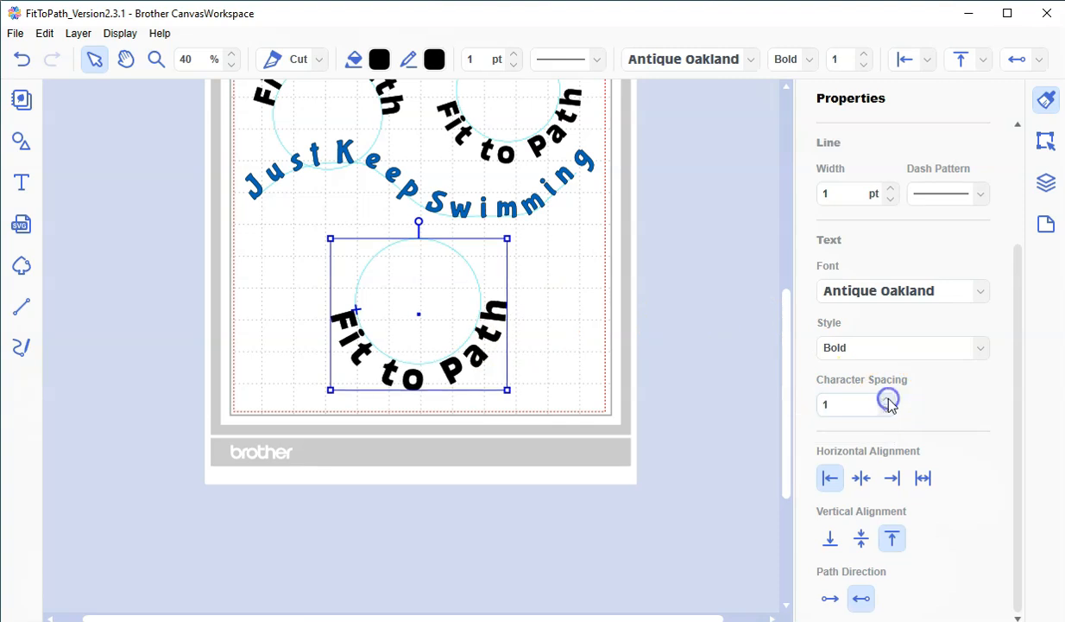
click(889, 399)
click(889, 399)
click(889, 399)
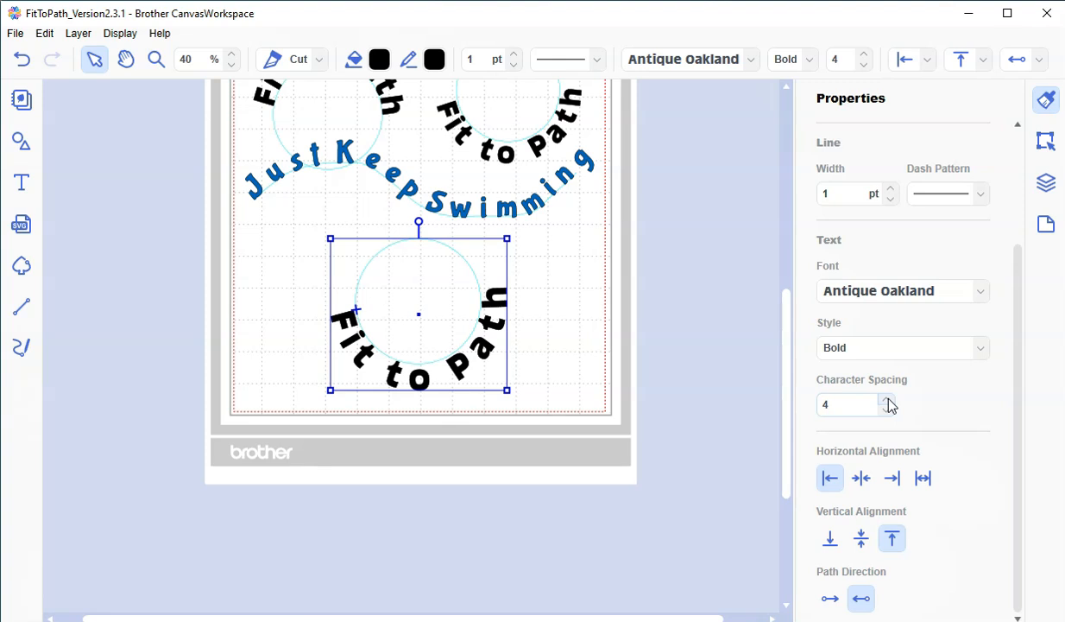
Step: Delete the lower "Fit to Path" text together with its circle
drag(526, 266, 308, 342)
key(Delete)
click(373, 381)
Step: Move the blue "Just Keep Swimming" text slightly up, closer to the two curved texts, and deselect it
scroll(380, 381, up, 3)
drag(394, 353, 427, 340)
click(373, 442)
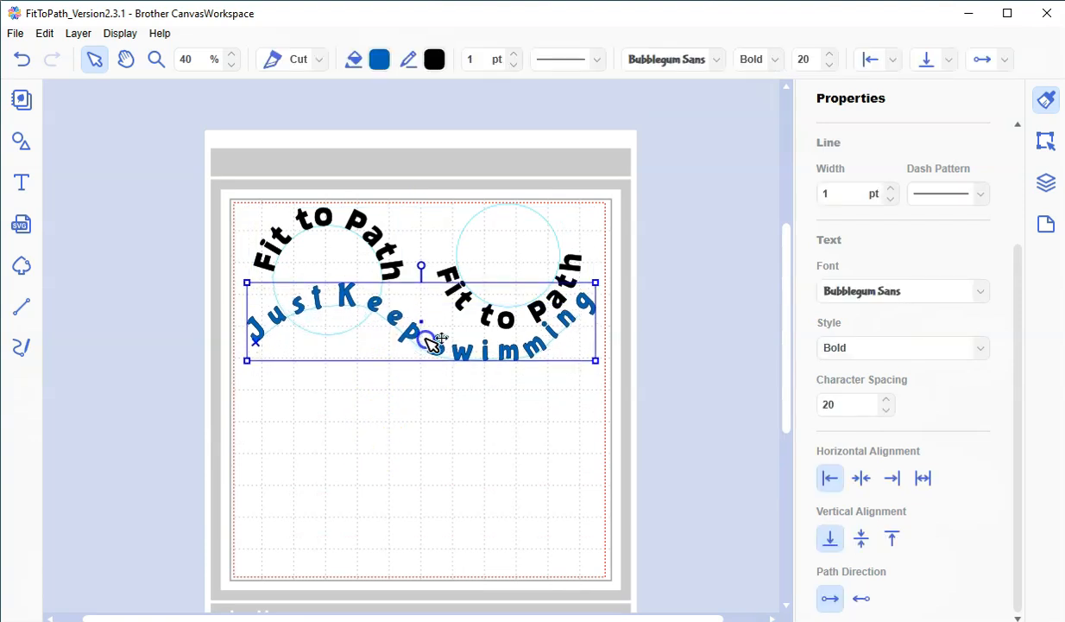
click(417, 461)
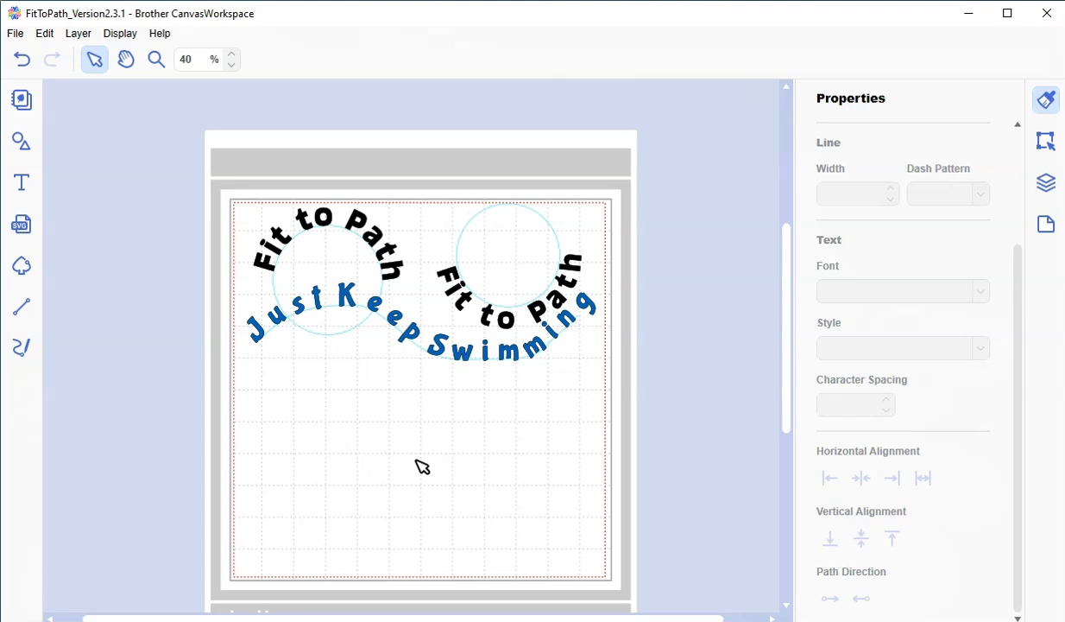
Step: Draw a gentle freehand wave across the empty area below the blue text, replacing the first attempt
click(23, 347)
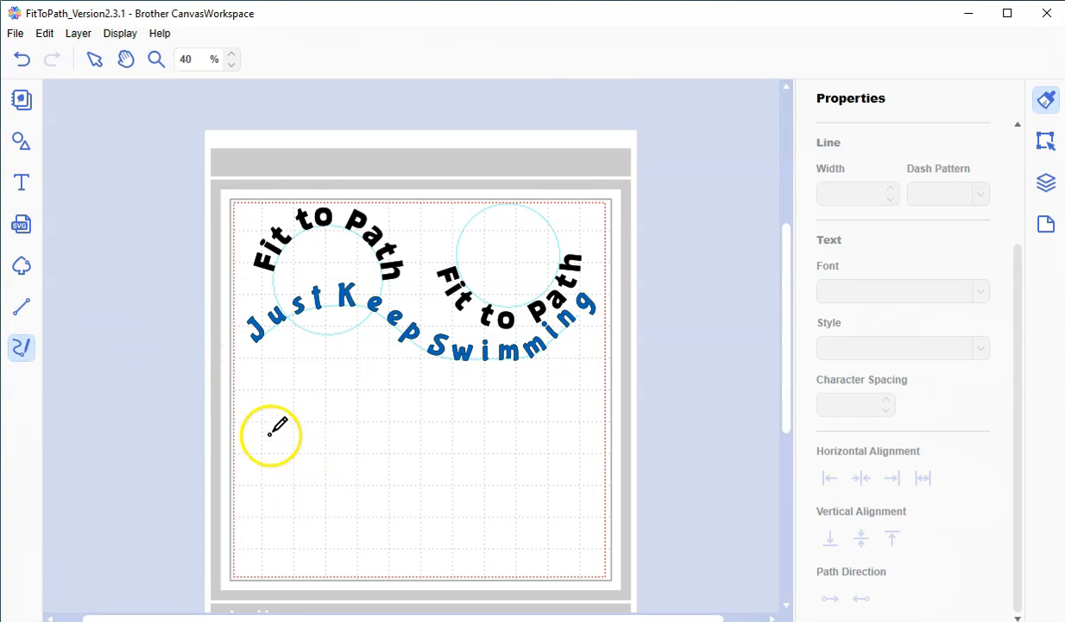
mouse_move(257, 427)
mouse_down()
mouse_move(328, 419)
mouse_move(419, 481)
mouse_move(490, 509)
mouse_move(552, 506)
mouse_move(590, 460)
mouse_up()
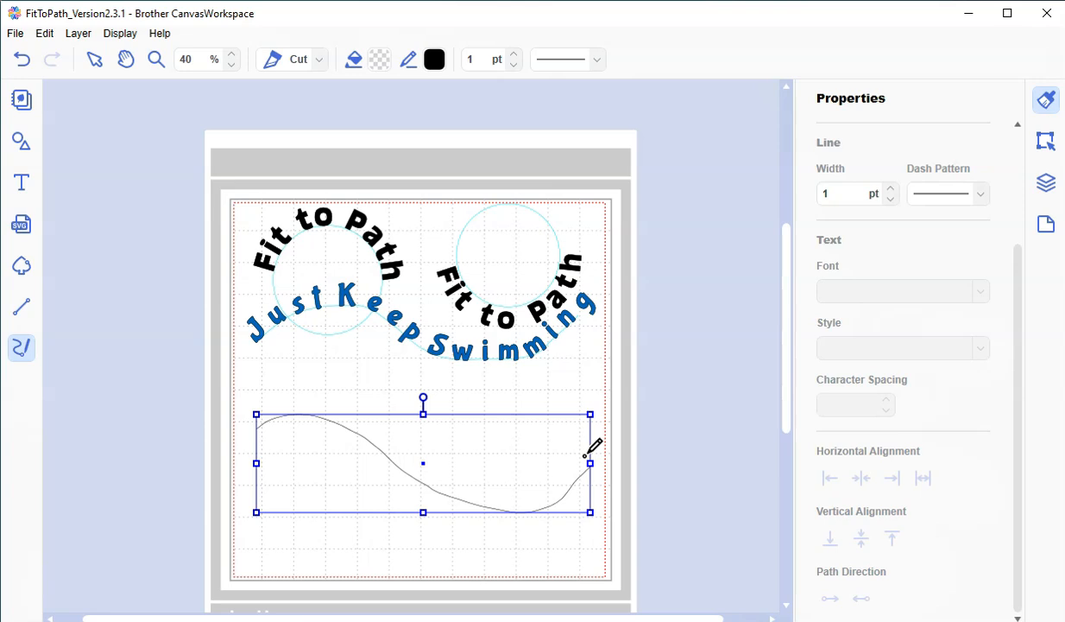
key(Delete)
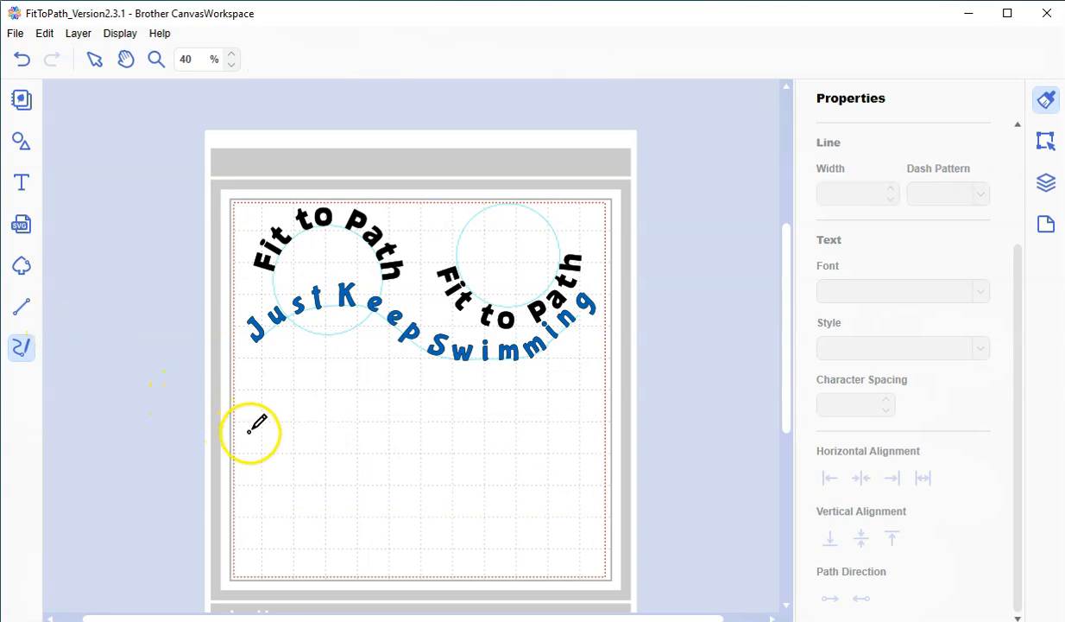
mouse_move(253, 445)
mouse_down()
mouse_move(302, 421)
mouse_move(443, 473)
mouse_move(485, 476)
mouse_move(592, 431)
mouse_up()
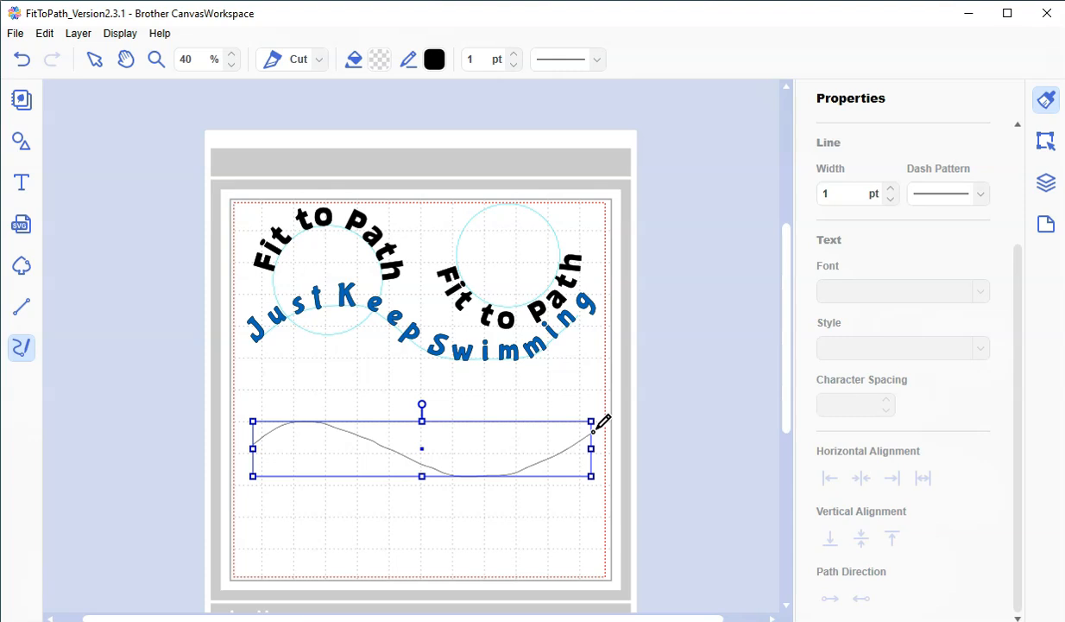
Step: Choose Bubblegum Sans as the font for a new text object
click(25, 186)
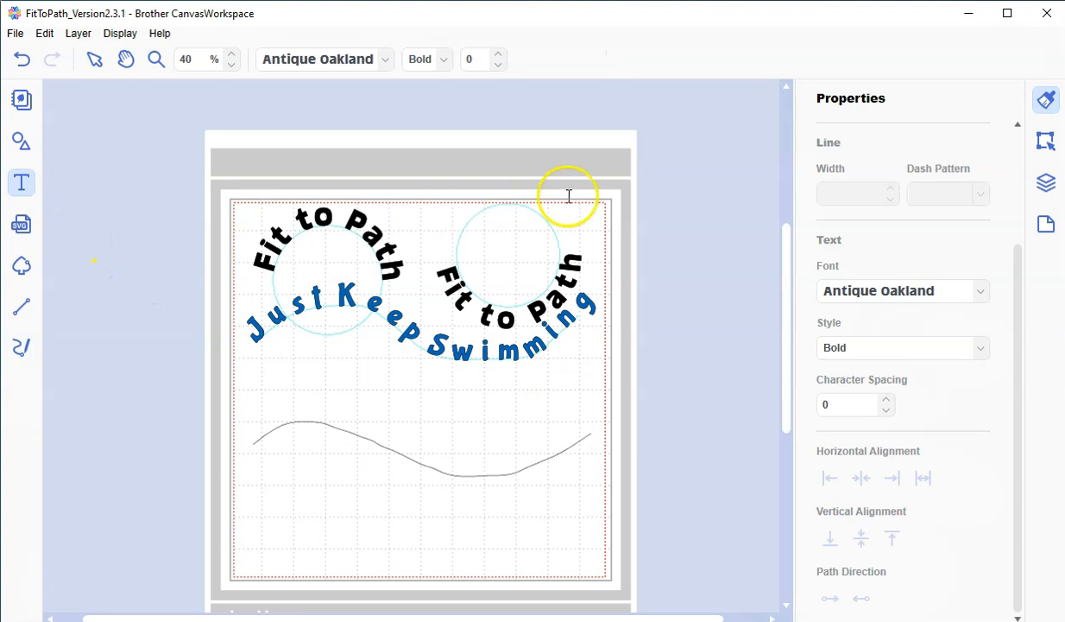
click(983, 293)
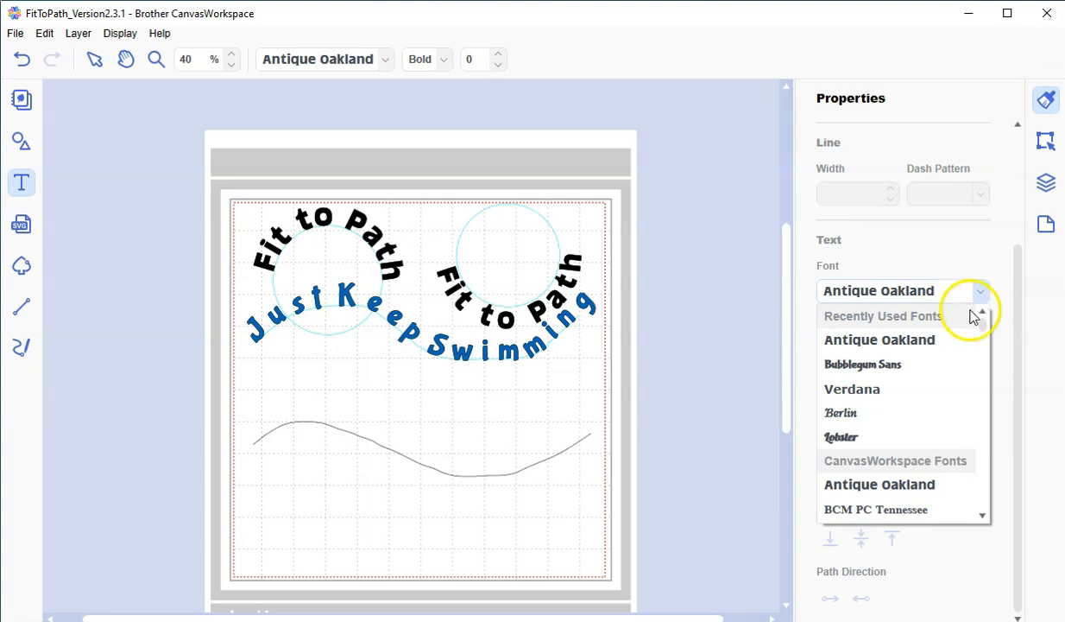
click(952, 366)
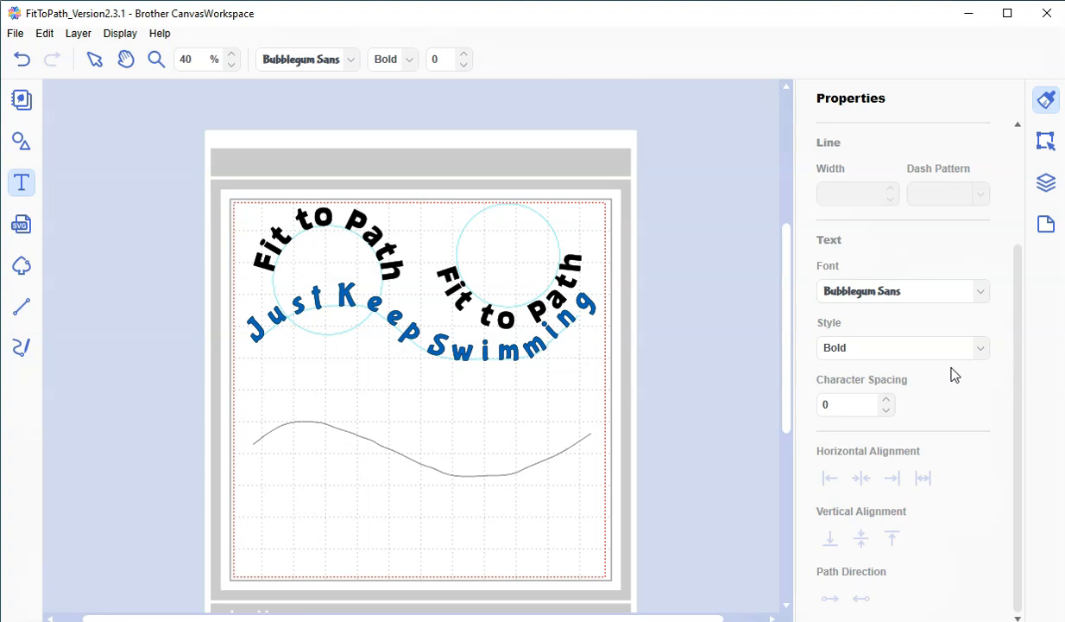
click(940, 373)
Step: Add the text "Just Keep Swimming" just above the freehand wave
click(276, 387)
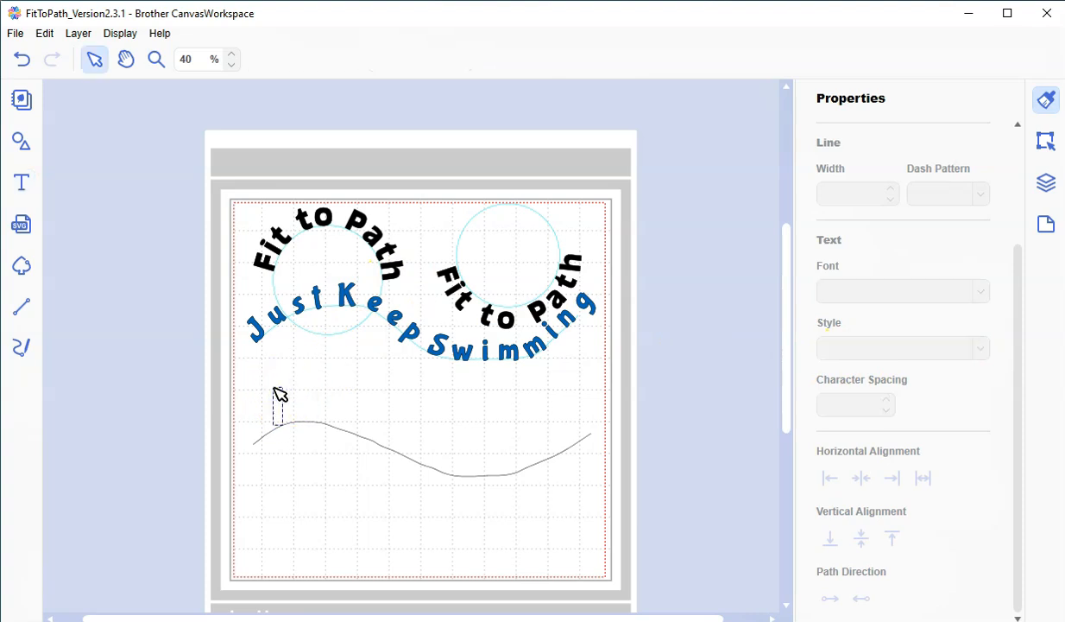
text(Just Kee)
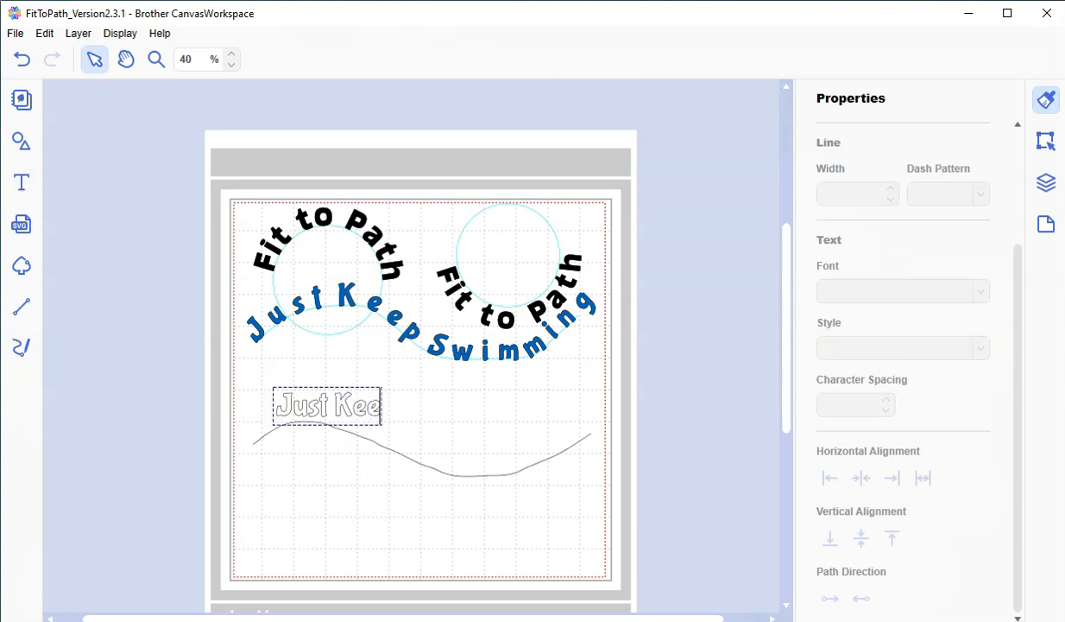
text(p)
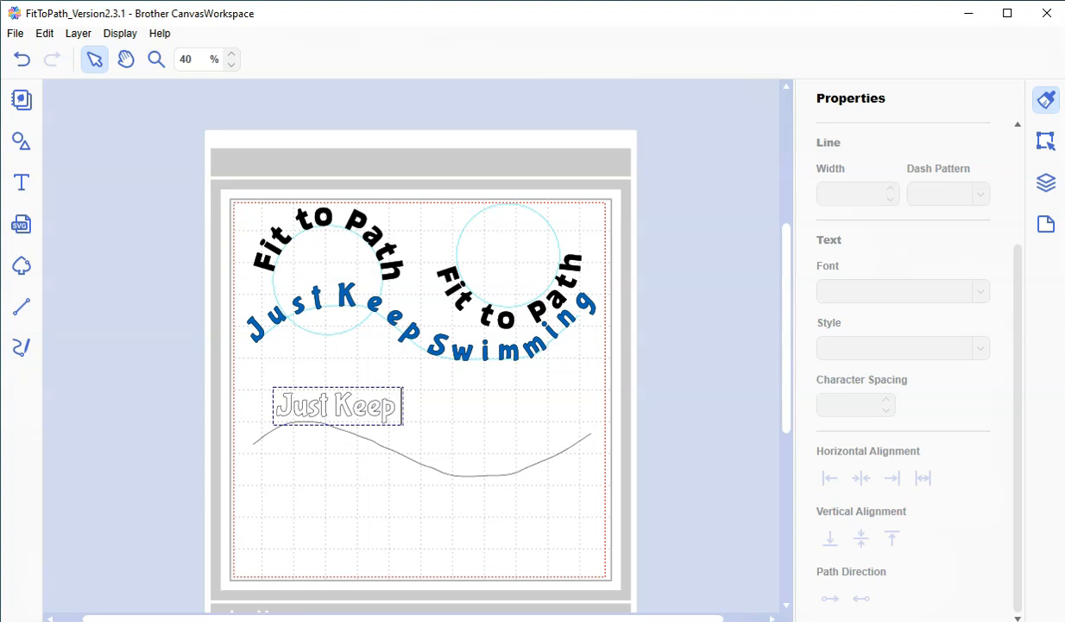
text( Swimmin)
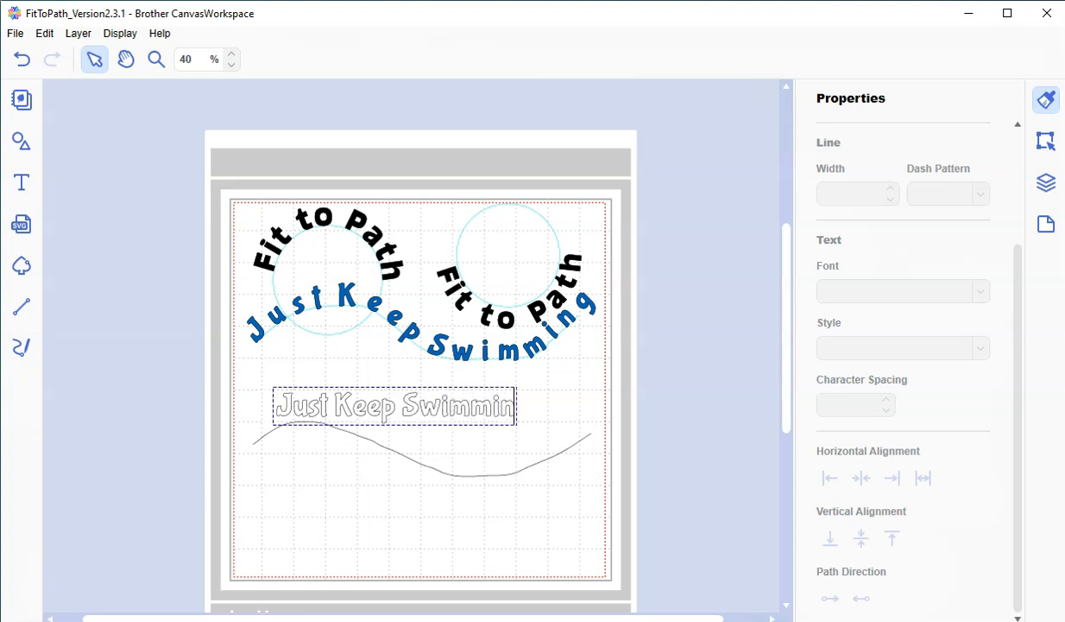
text(g)
click(313, 480)
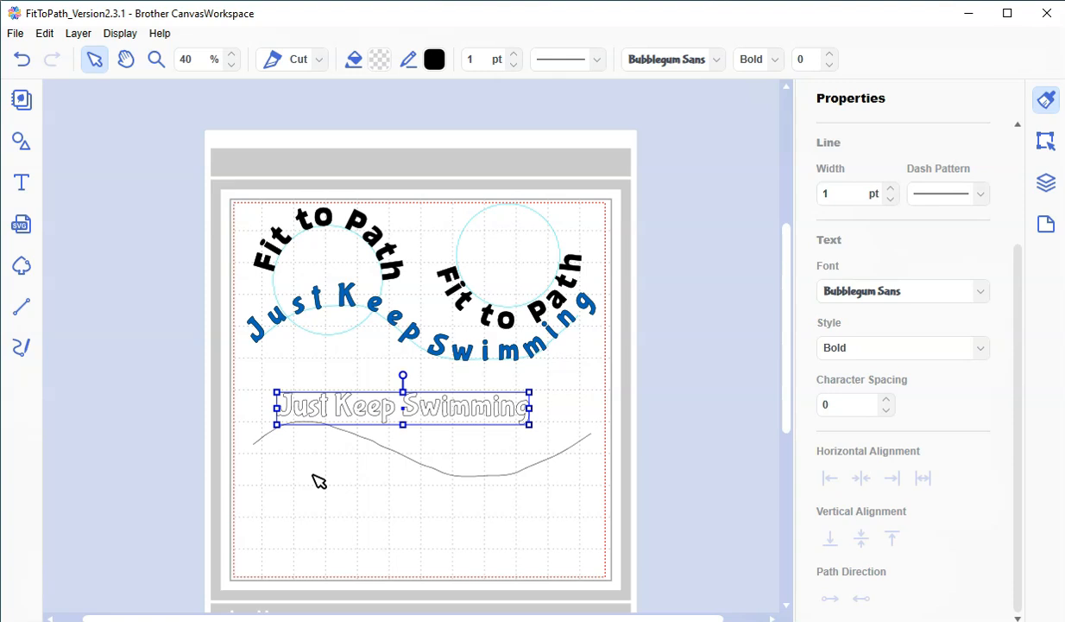
Step: Fill the new "Just Keep Swimming" text above the freehand wave with the medium blue #4455A3
click(380, 65)
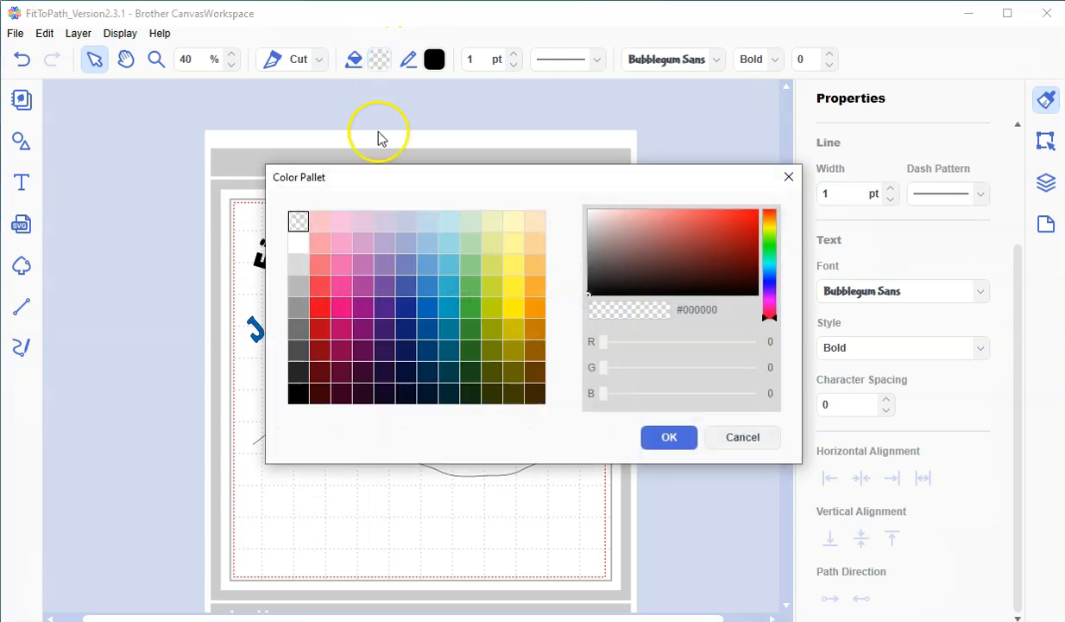
click(406, 286)
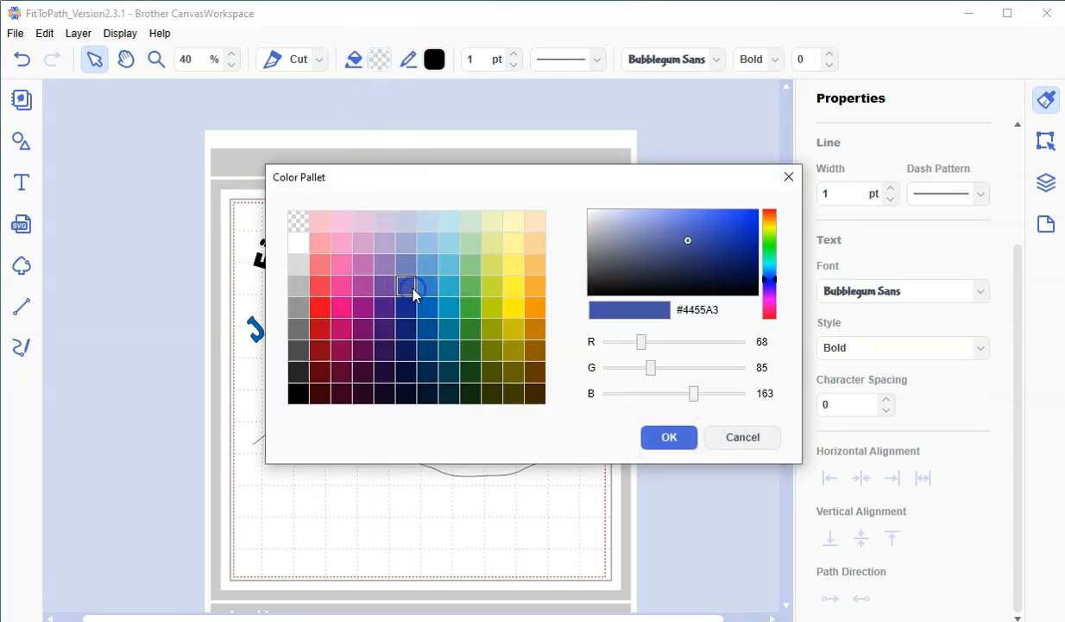
click(667, 435)
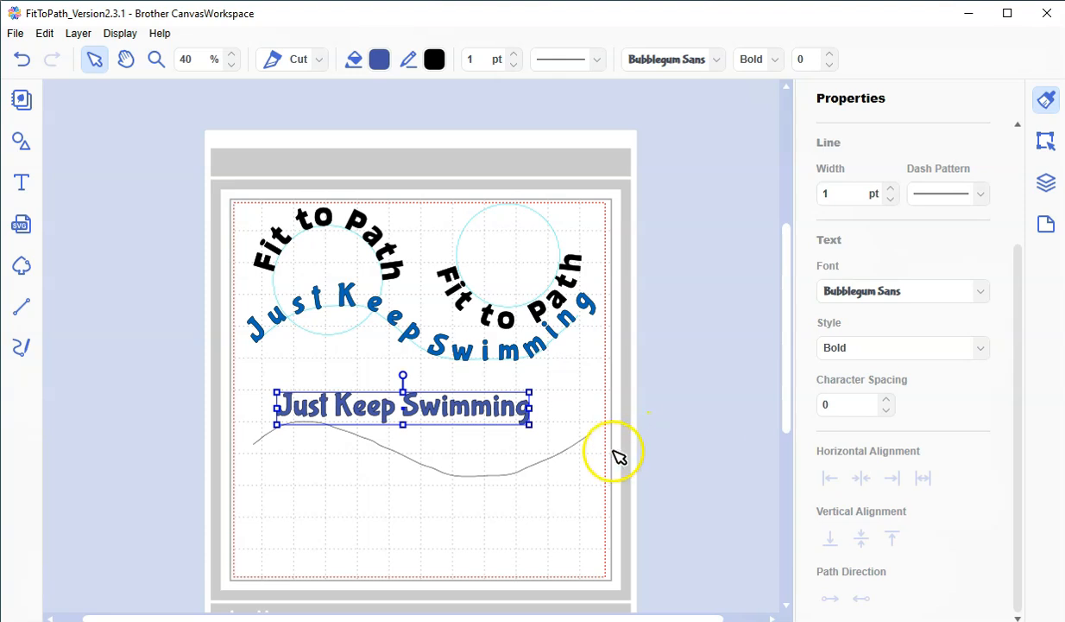
Step: Fit the straight "Just Keep Swimming" text to the freehand wave beneath it
drag(571, 520, 349, 399)
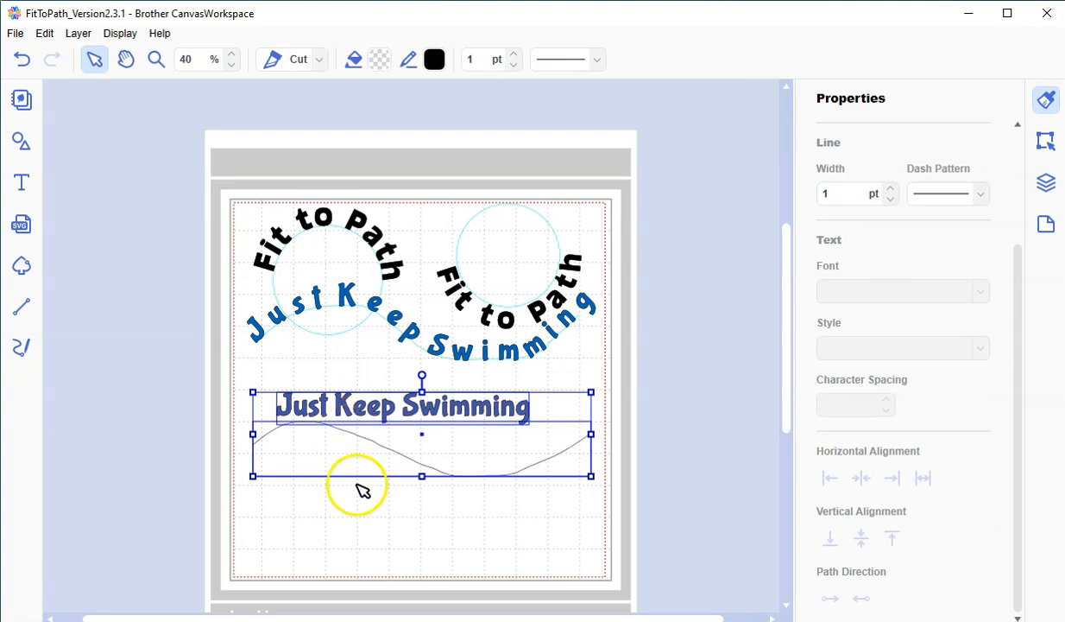
click(412, 505)
click(400, 409)
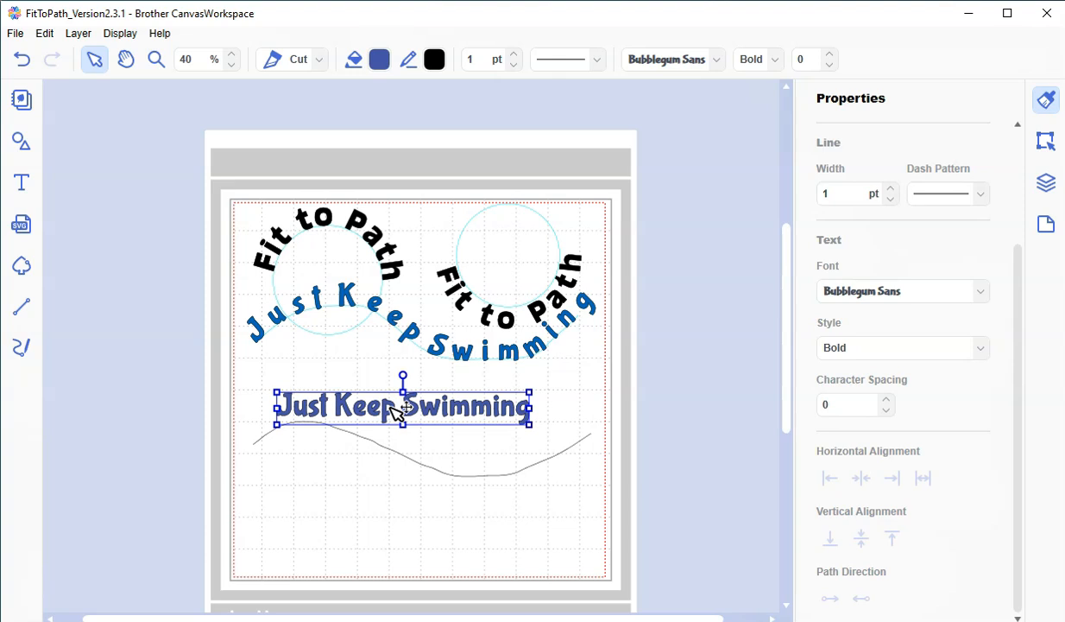
shift+click(419, 462)
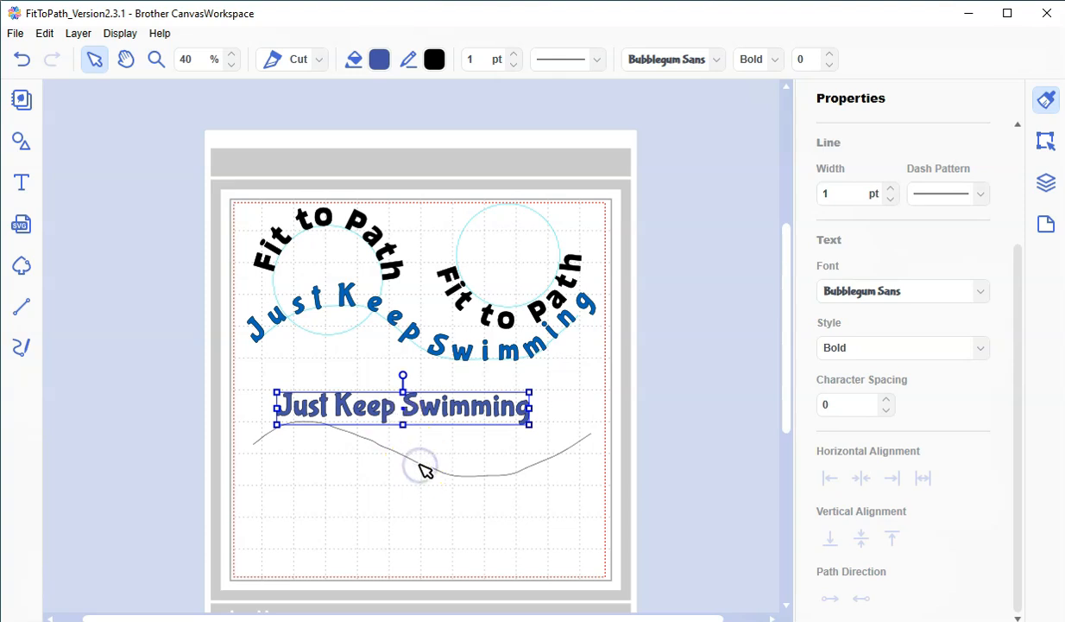
shift+click(455, 473)
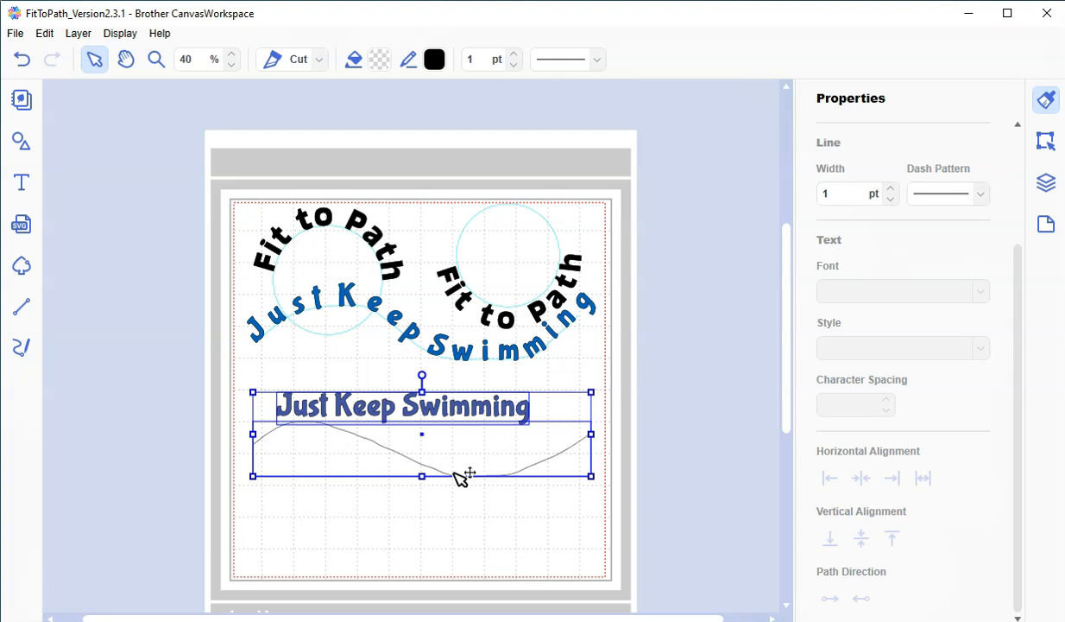
click(44, 33)
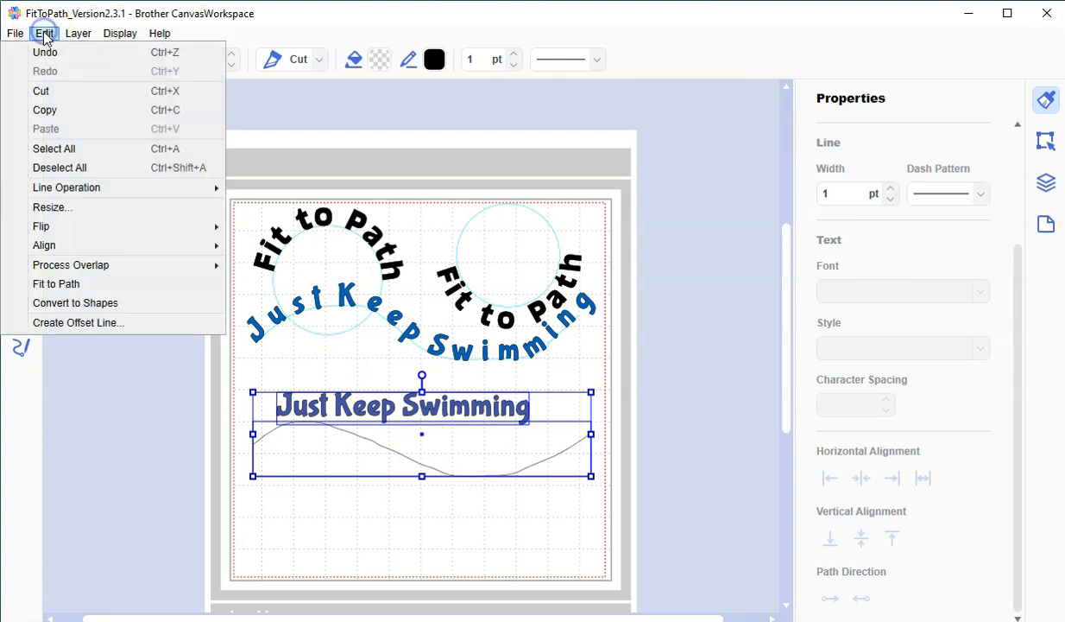
click(119, 284)
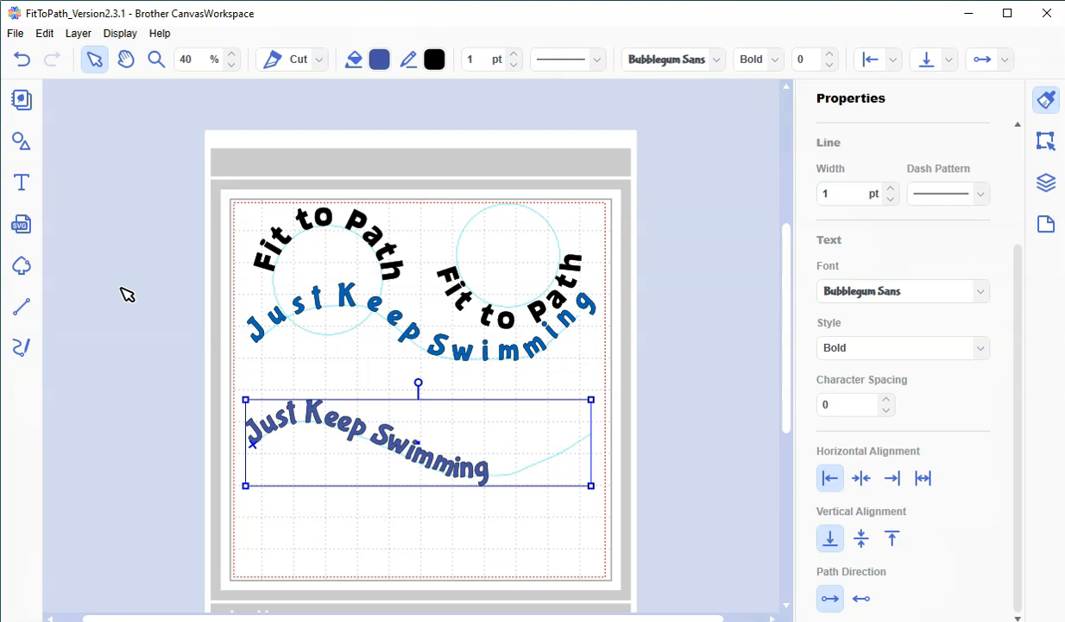
Step: Set the character spacing of the newly fitted text to 17 and deselect it
click(888, 400)
click(889, 400)
click(888, 400)
click(889, 400)
click(888, 400)
click(888, 400)
click(888, 400)
click(888, 399)
click(889, 400)
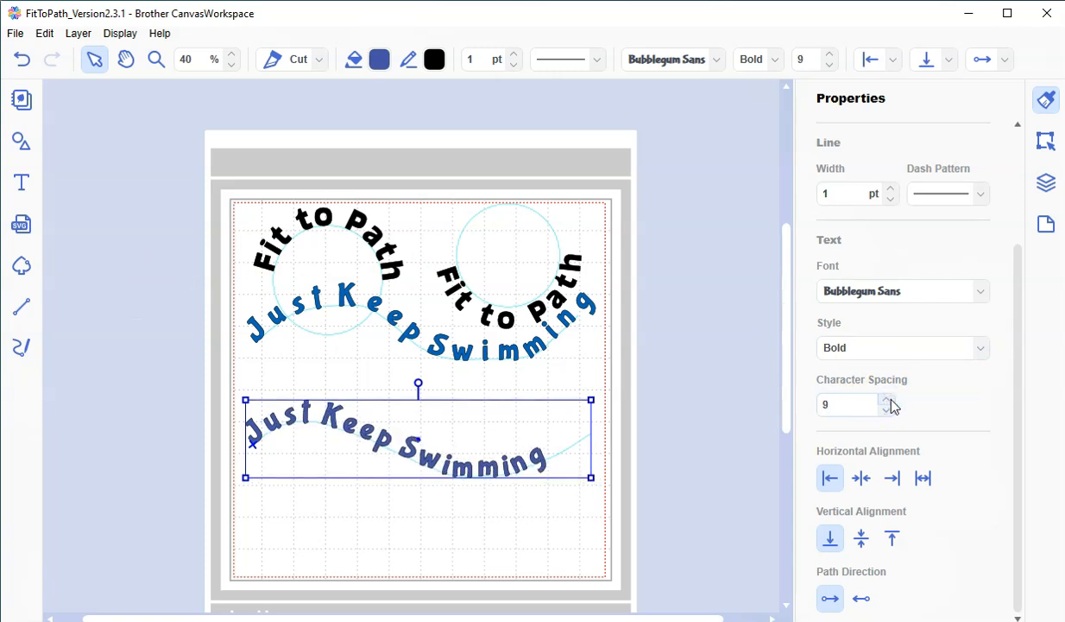
click(889, 399)
click(890, 399)
click(889, 400)
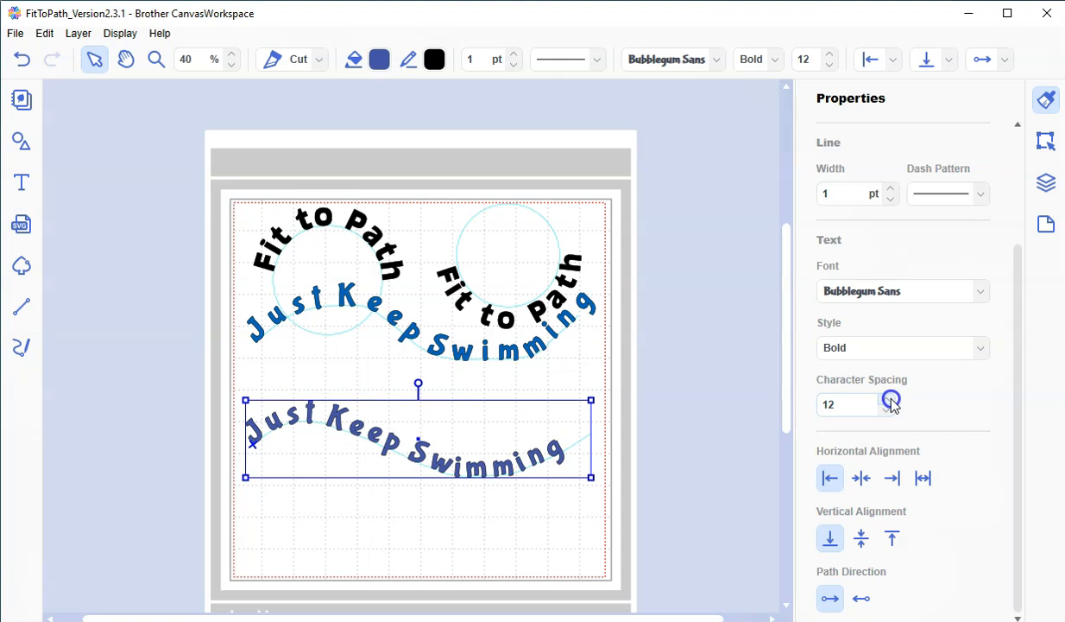
click(890, 400)
click(889, 400)
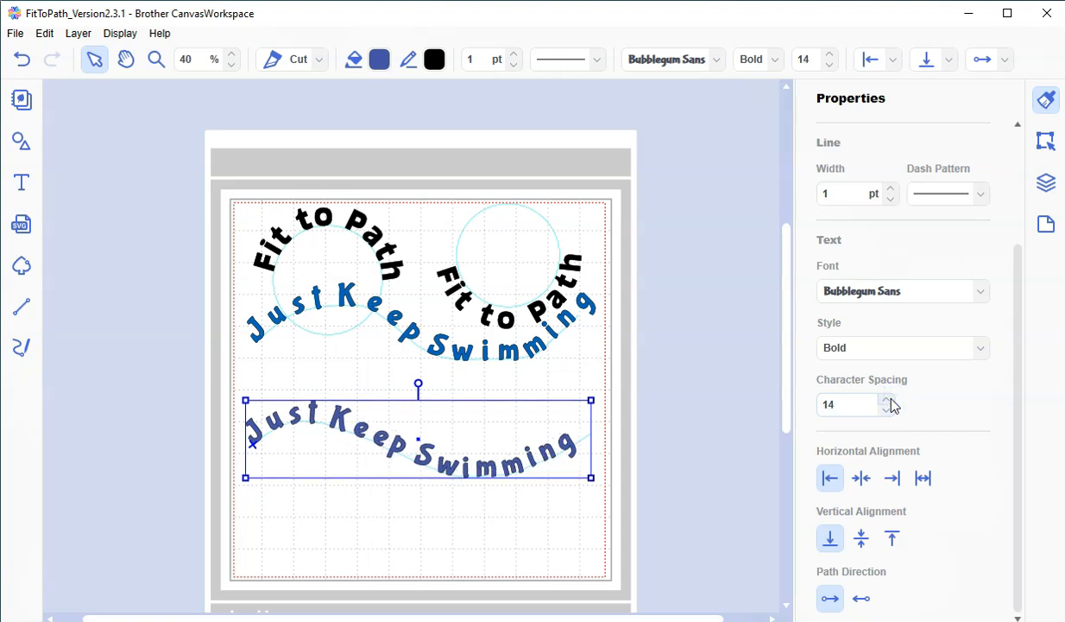
click(889, 400)
click(889, 400)
click(889, 400)
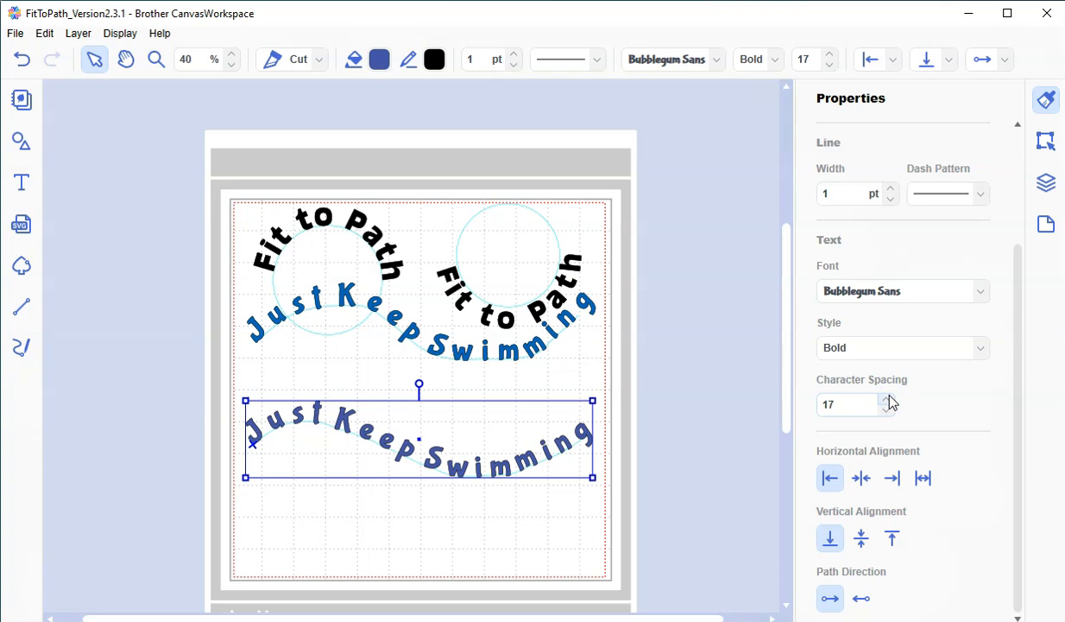
click(539, 530)
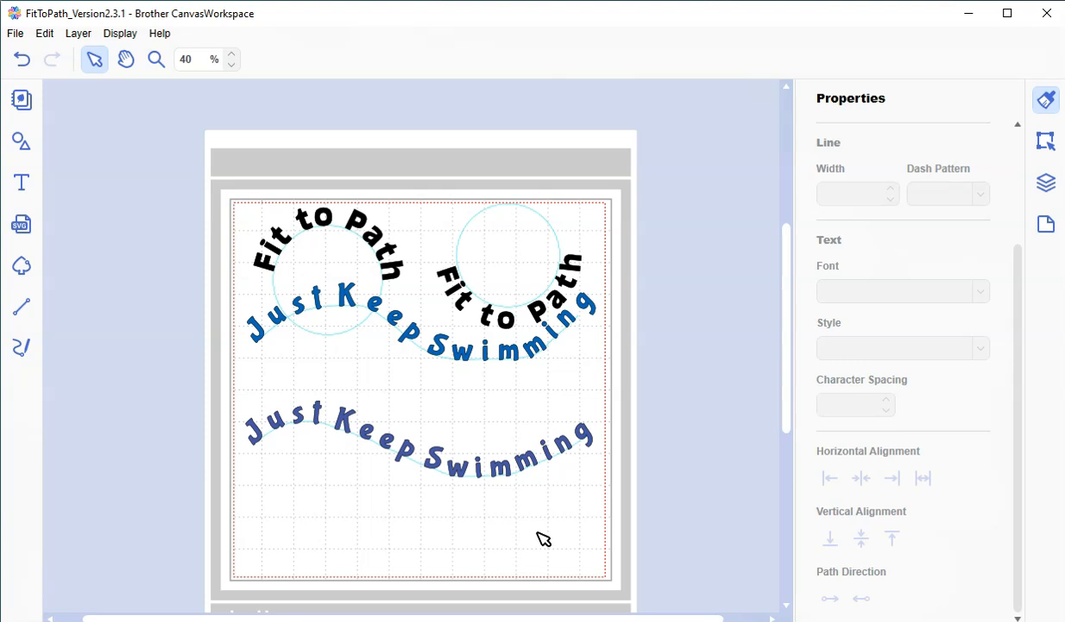
Step: Enlarge the lower "Just Keep Swimming" curved text slightly to about 11 inches wide and deselect it
click(535, 467)
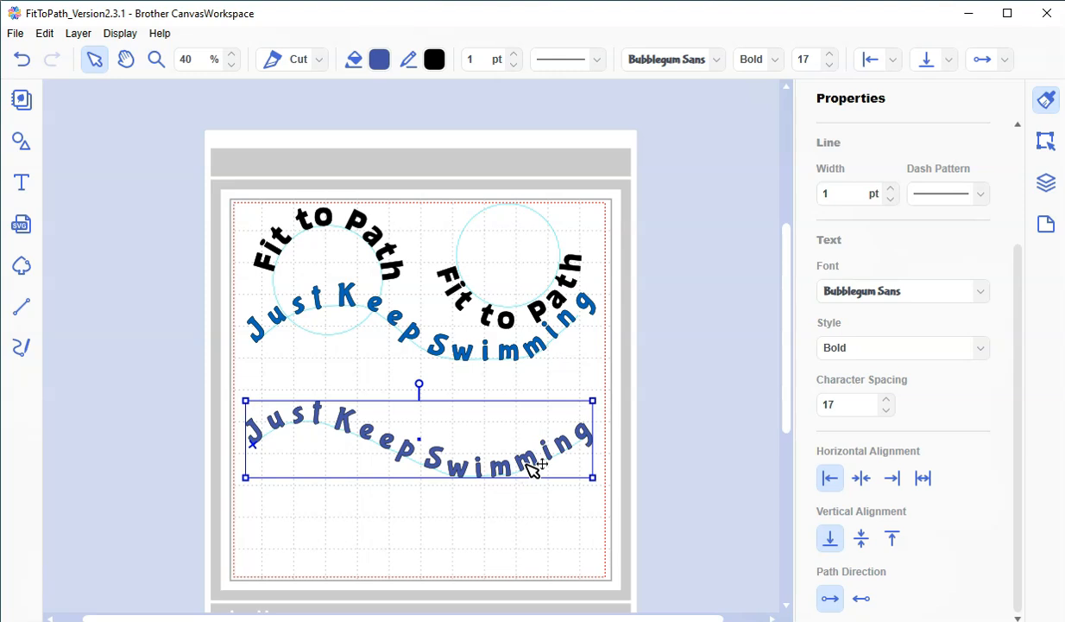
click(535, 466)
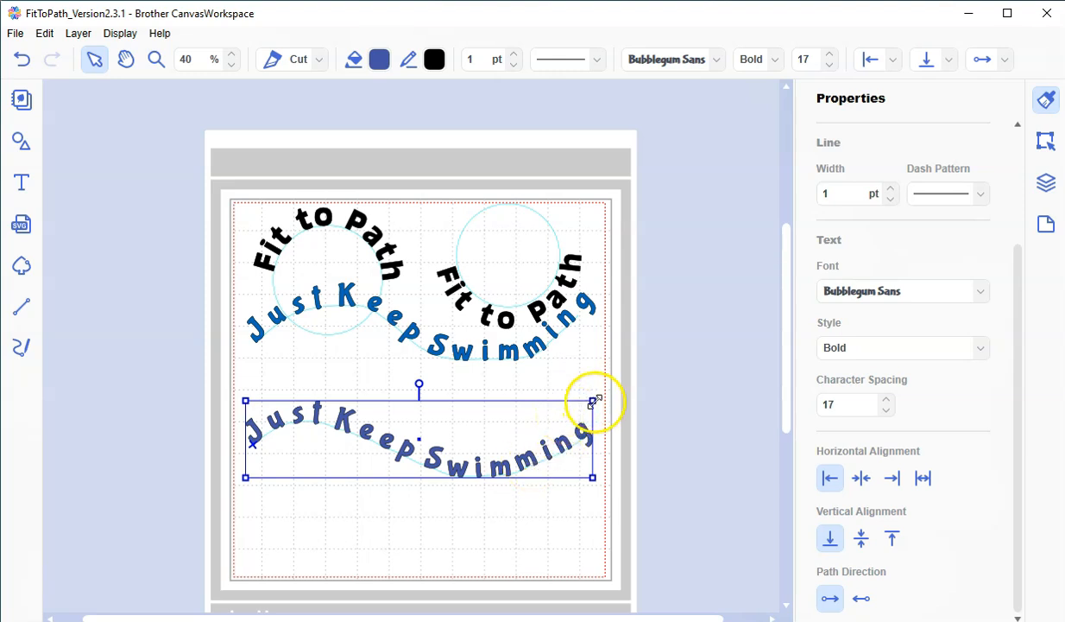
mouse_move(594, 401)
mouse_down()
mouse_move(548, 439)
mouse_move(436, 492)
mouse_move(592, 381)
mouse_move(542, 436)
mouse_move(587, 388)
mouse_move(549, 443)
mouse_move(532, 448)
mouse_move(604, 398)
mouse_move(559, 455)
mouse_move(596, 421)
mouse_up()
click(546, 517)
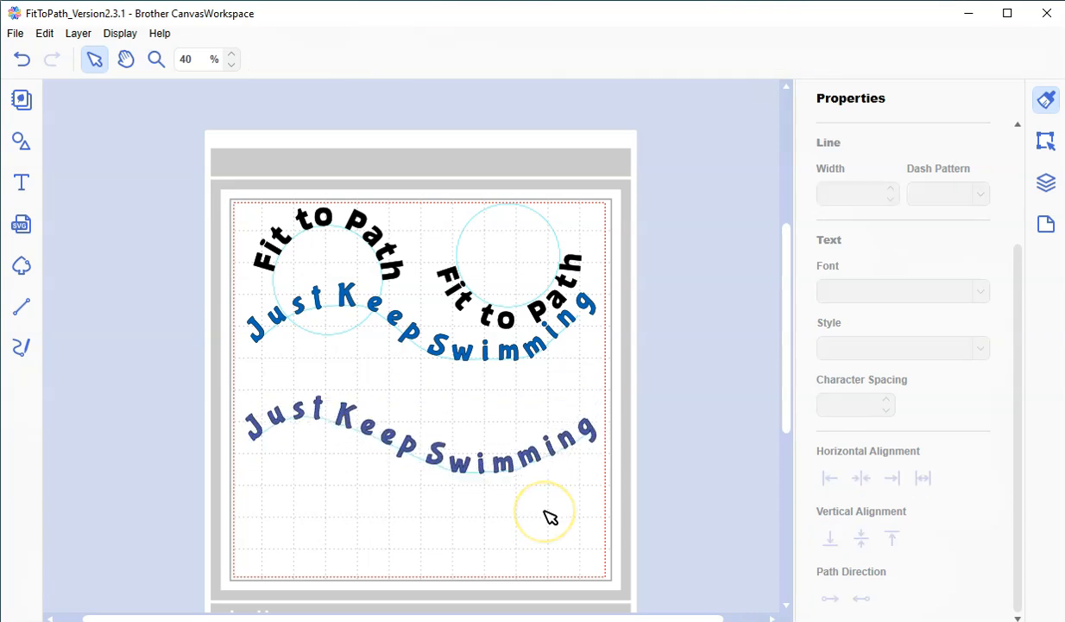
Step: Set the width of the lower "Just Keep Swimming" curved text to 4.75 inches and deselect it
click(537, 468)
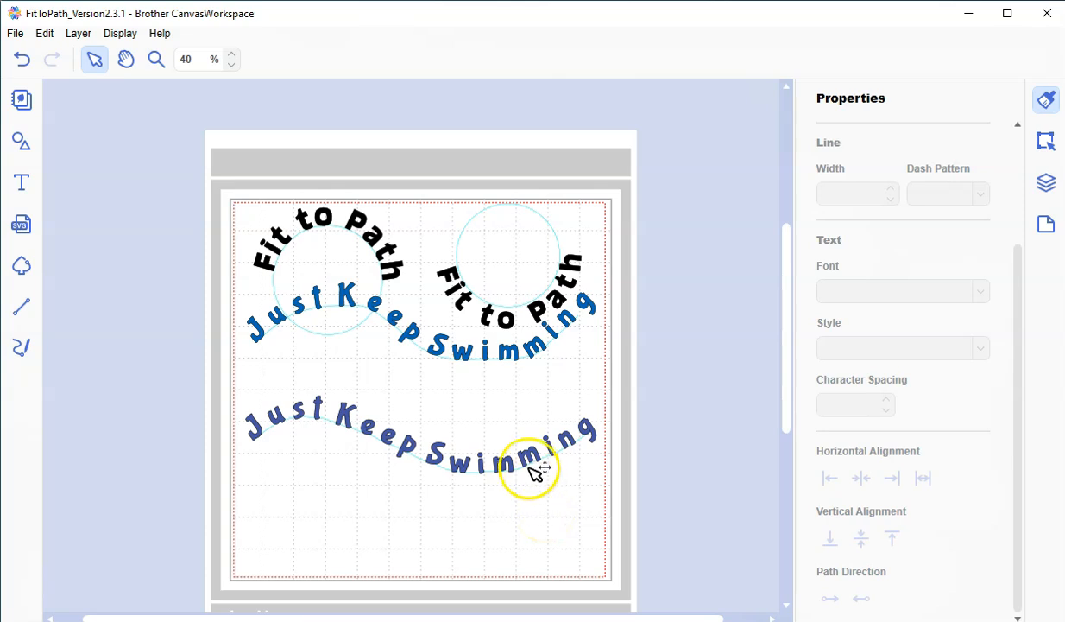
click(1046, 142)
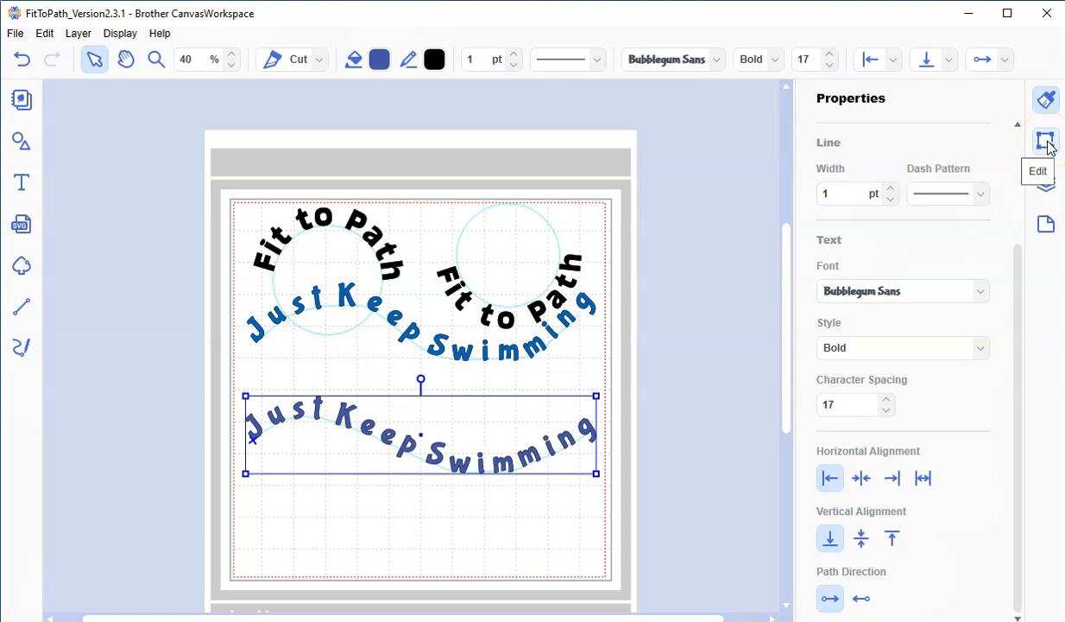
click(1048, 143)
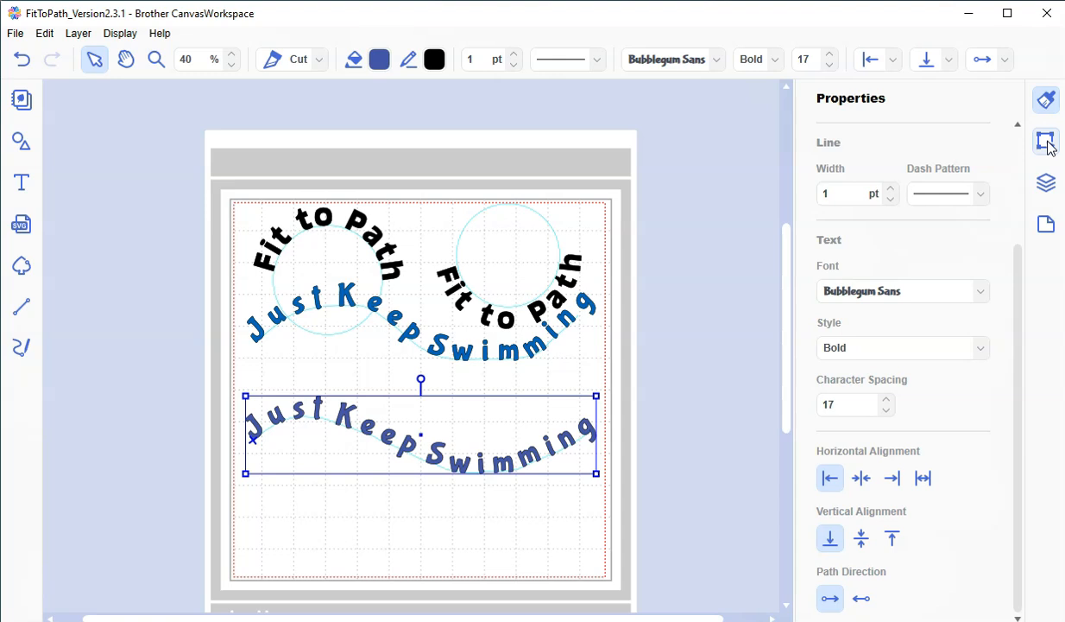
click(1048, 142)
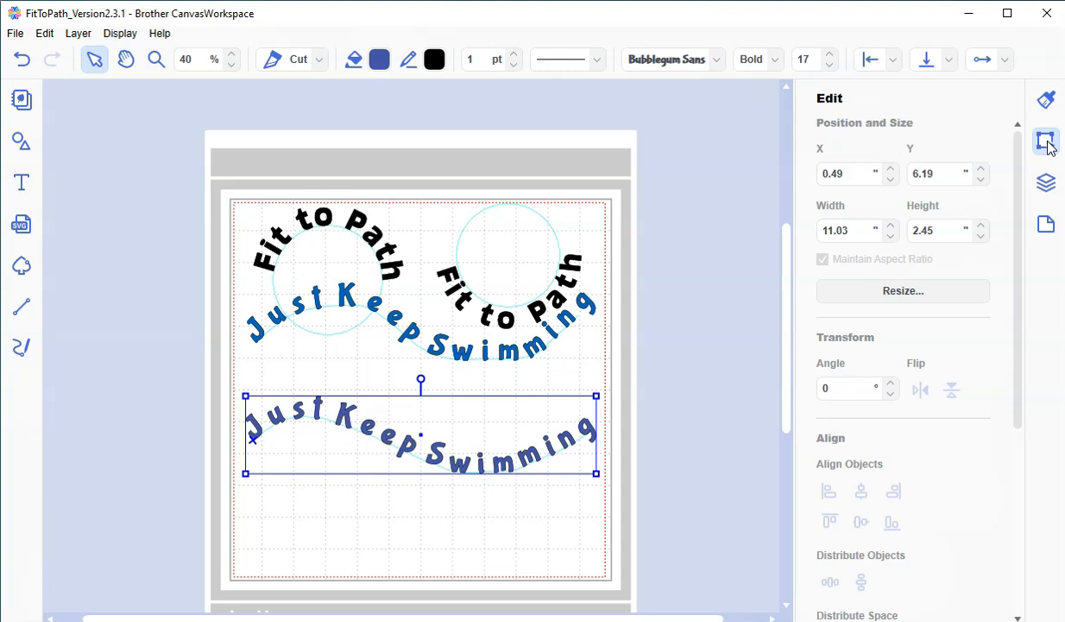
drag(844, 228, 825, 221)
text(4.75)
click(830, 223)
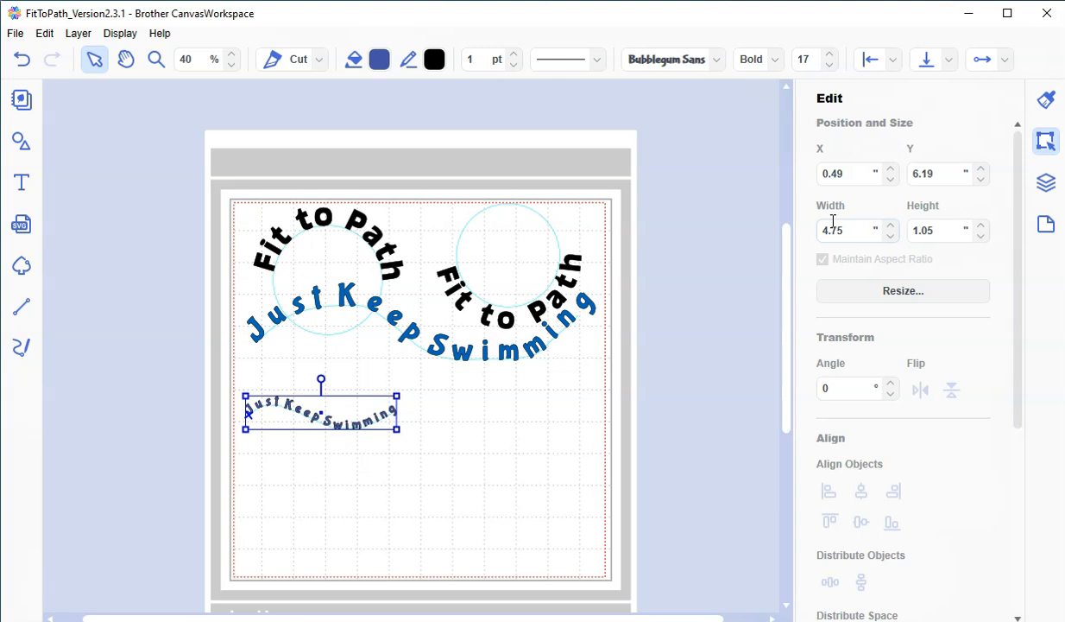
click(466, 457)
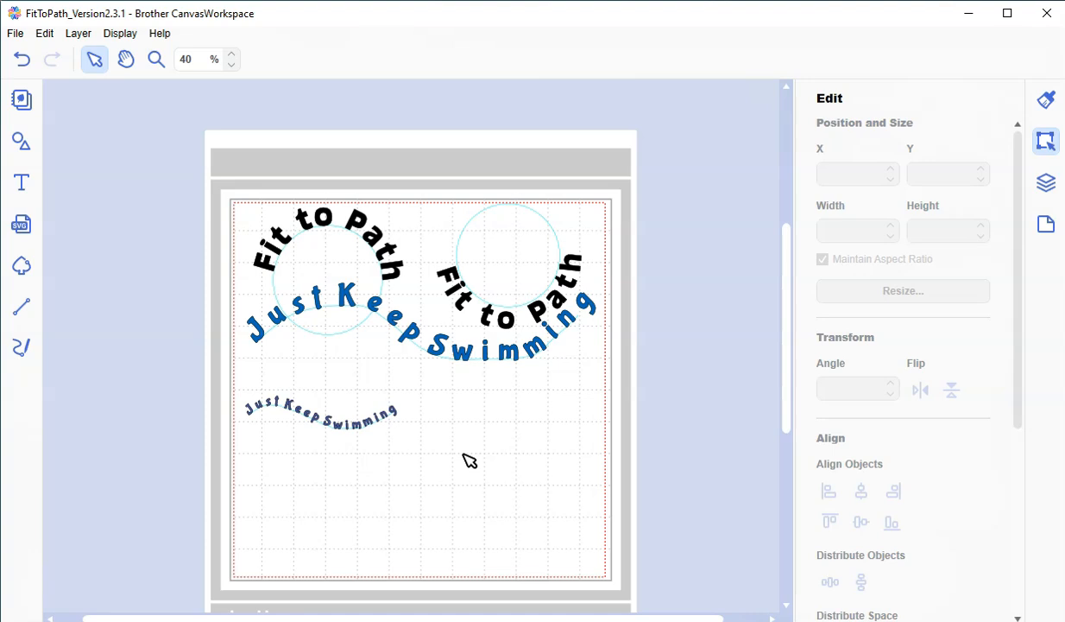
Step: Enlarge the small curved text from its corner to about 10.73 by 2.38 inches, nearly spanning the mat, and deselect it
click(386, 423)
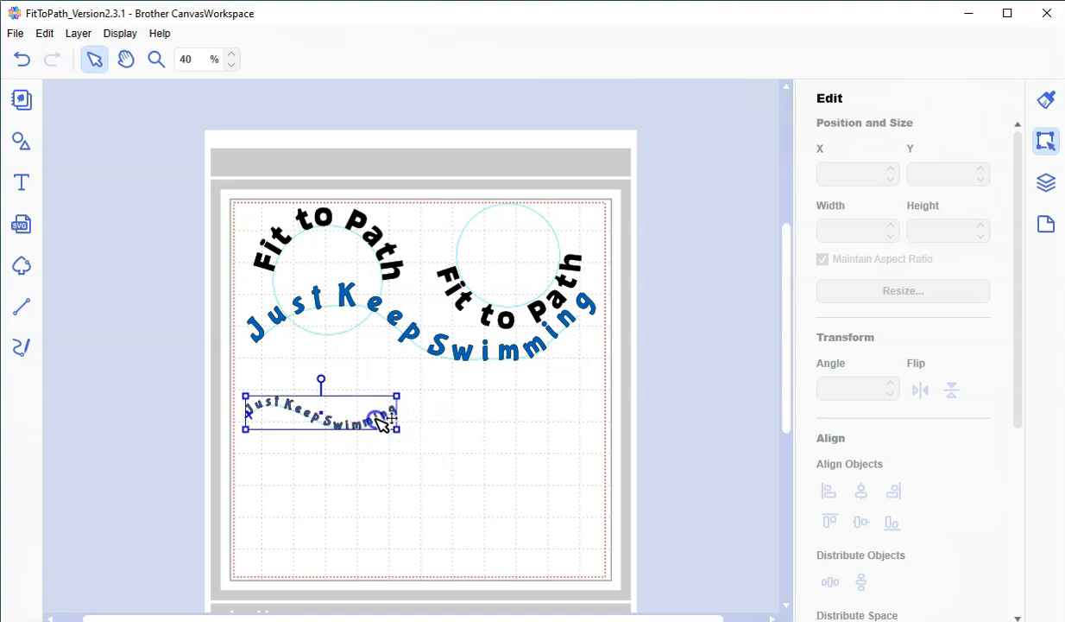
drag(396, 429, 587, 565)
click(566, 535)
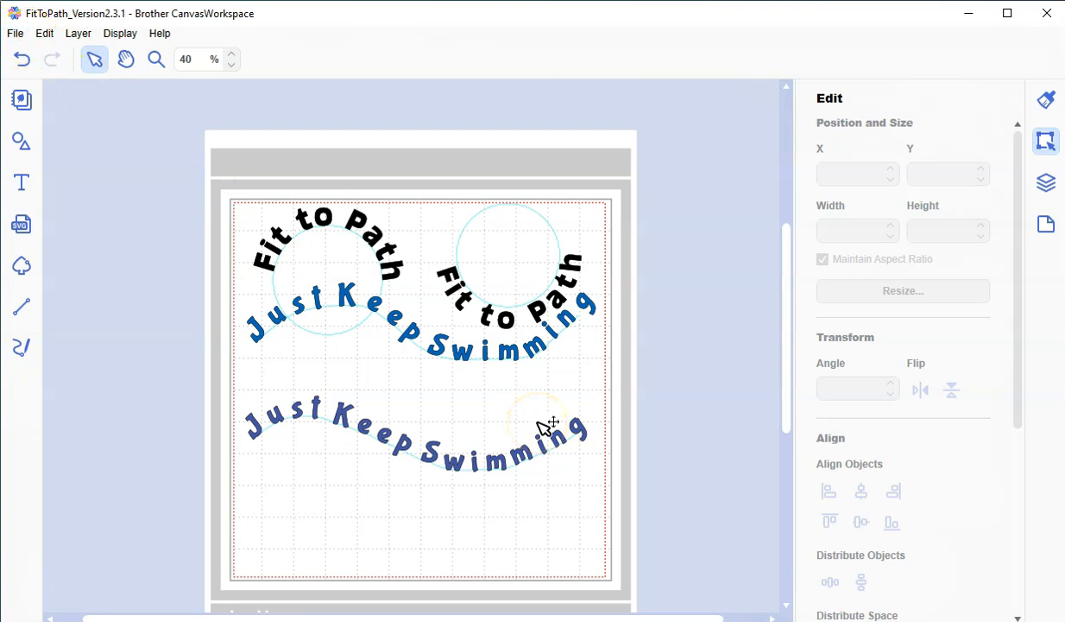
Step: Release the lower "Just Keep Swimming" text from its wave path and deselect both objects
click(525, 458)
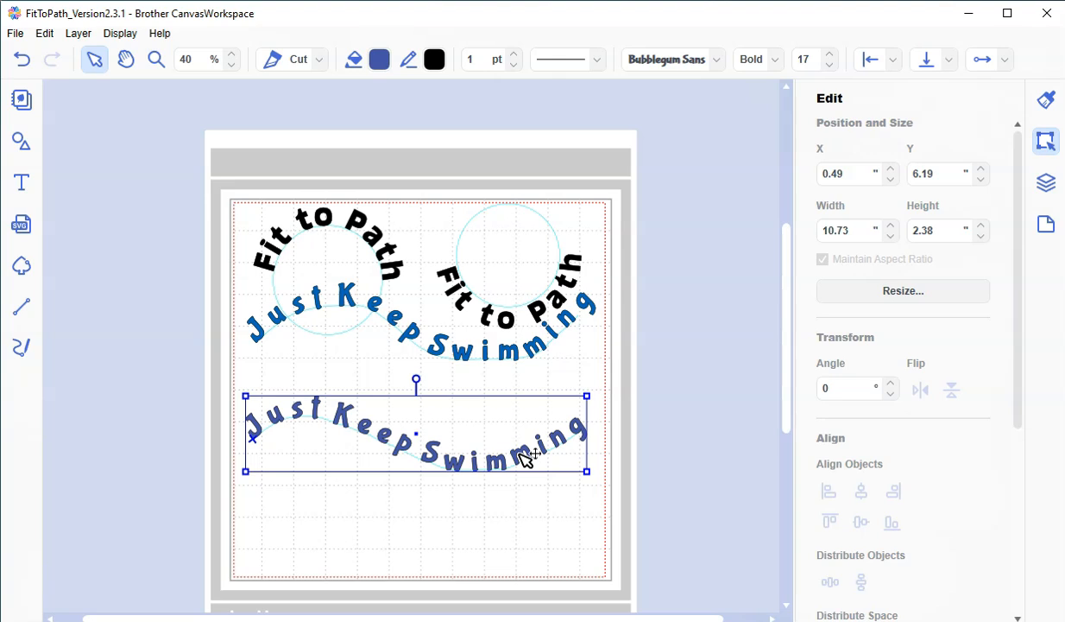
click(77, 32)
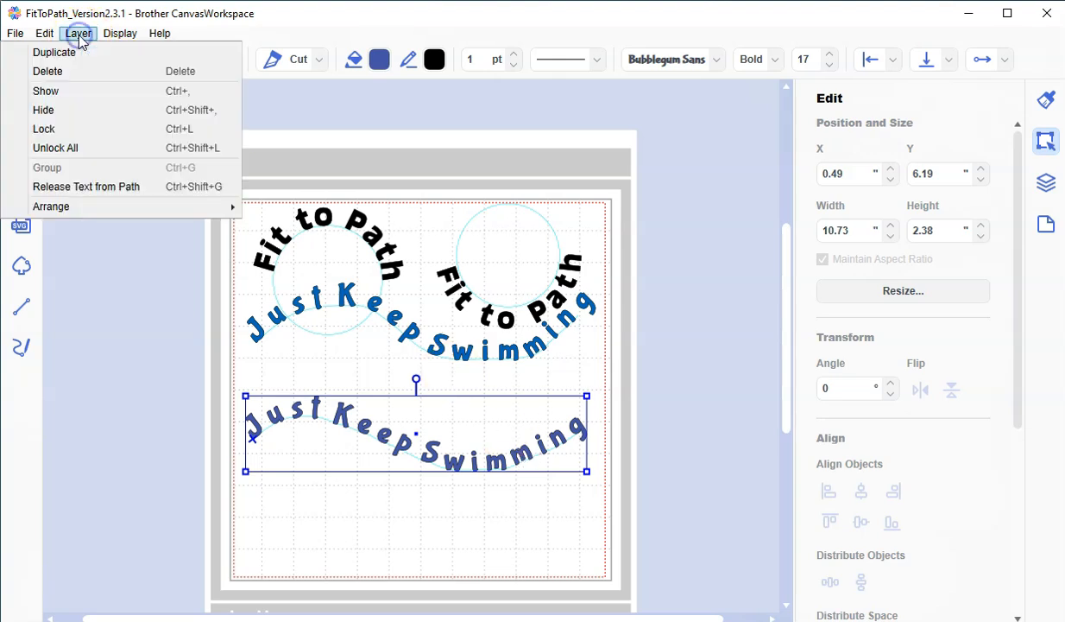
click(129, 197)
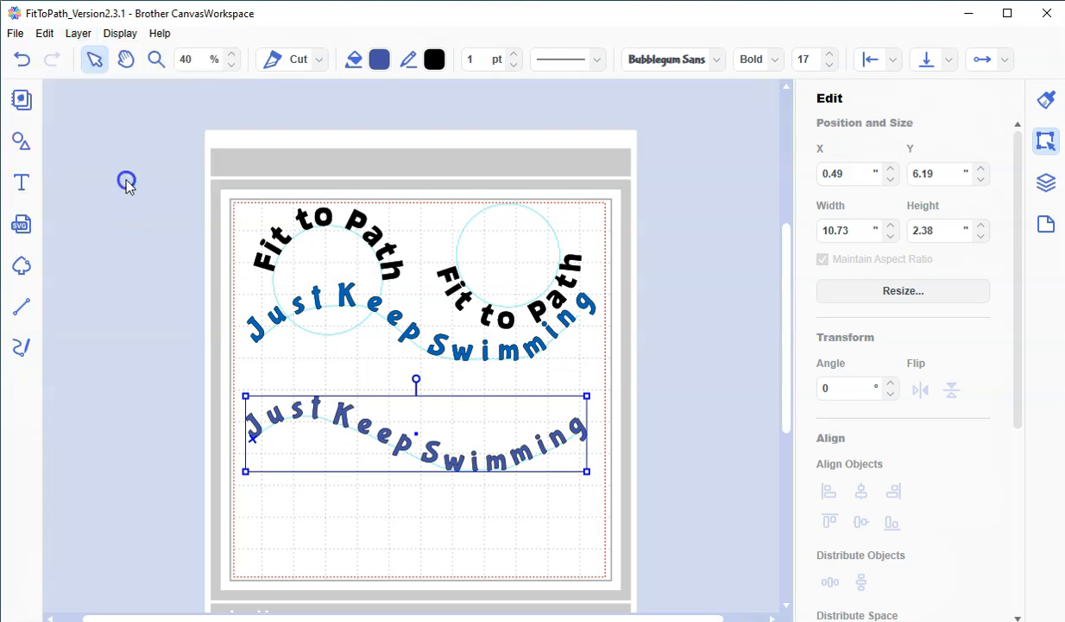
click(386, 521)
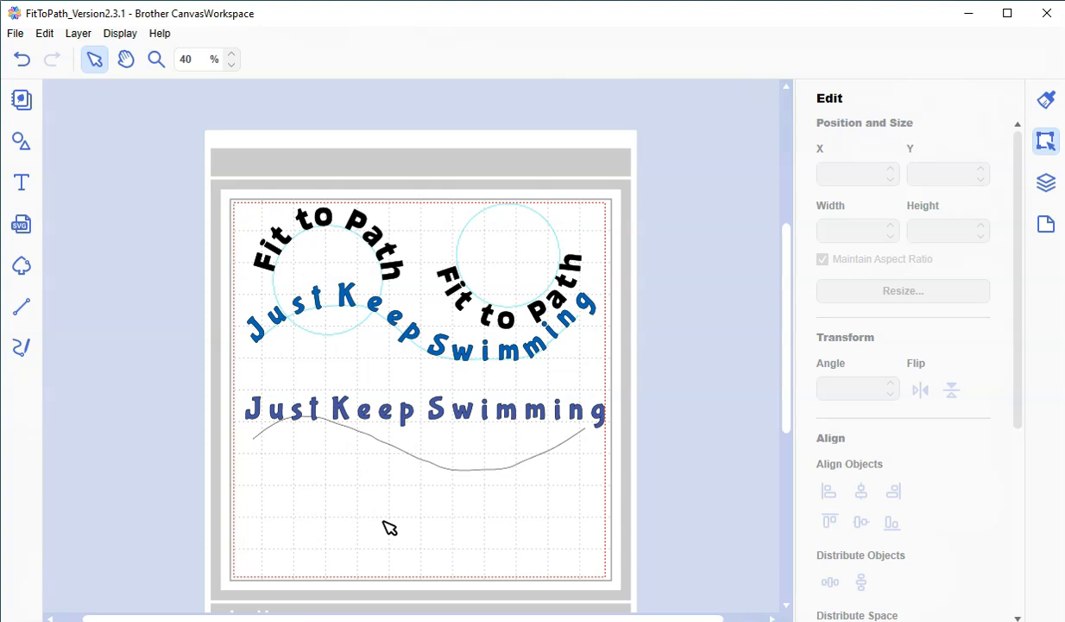
Step: Fit the released "Just Keep Swimming" text back onto the wave line and deselect it
click(465, 509)
drag(527, 514, 297, 393)
click(50, 35)
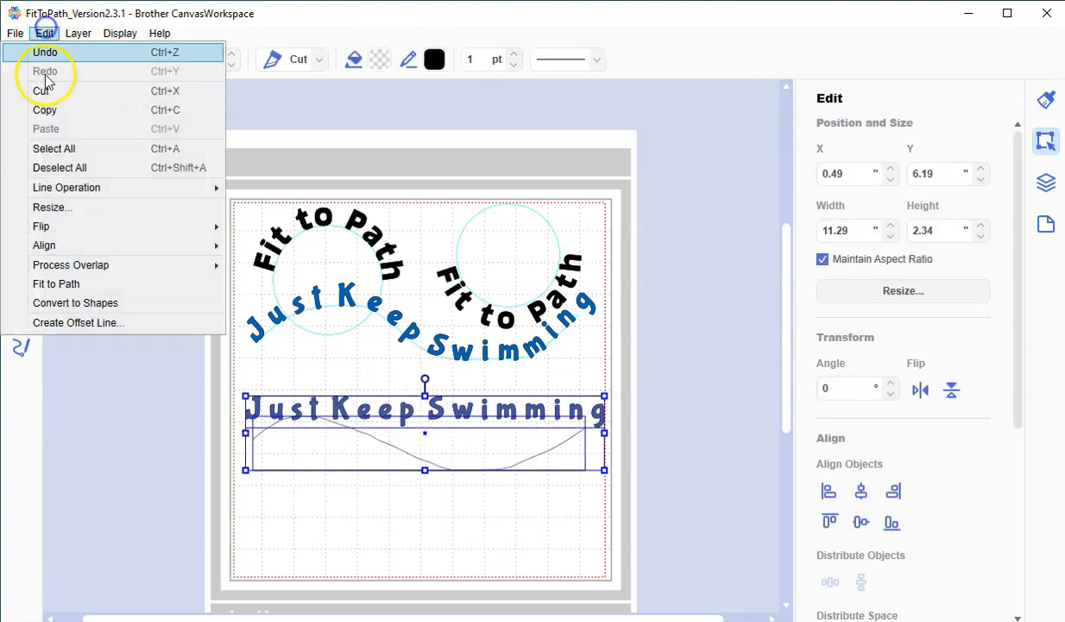
click(72, 285)
click(326, 527)
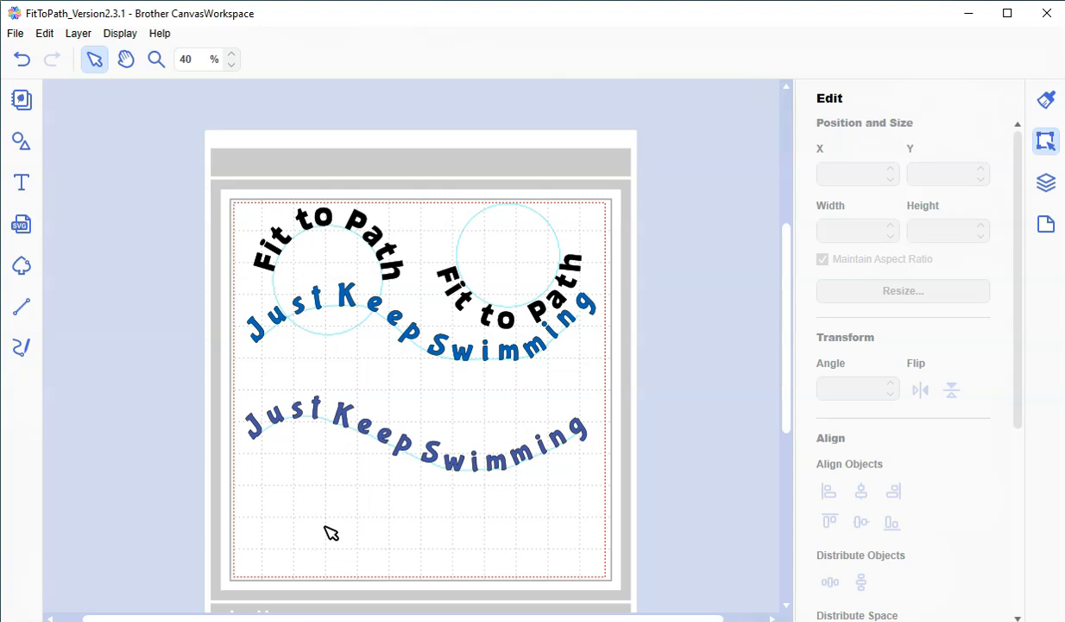
Step: Transfer the design as an FCM file to the registered cutting machine via the Internet
click(15, 34)
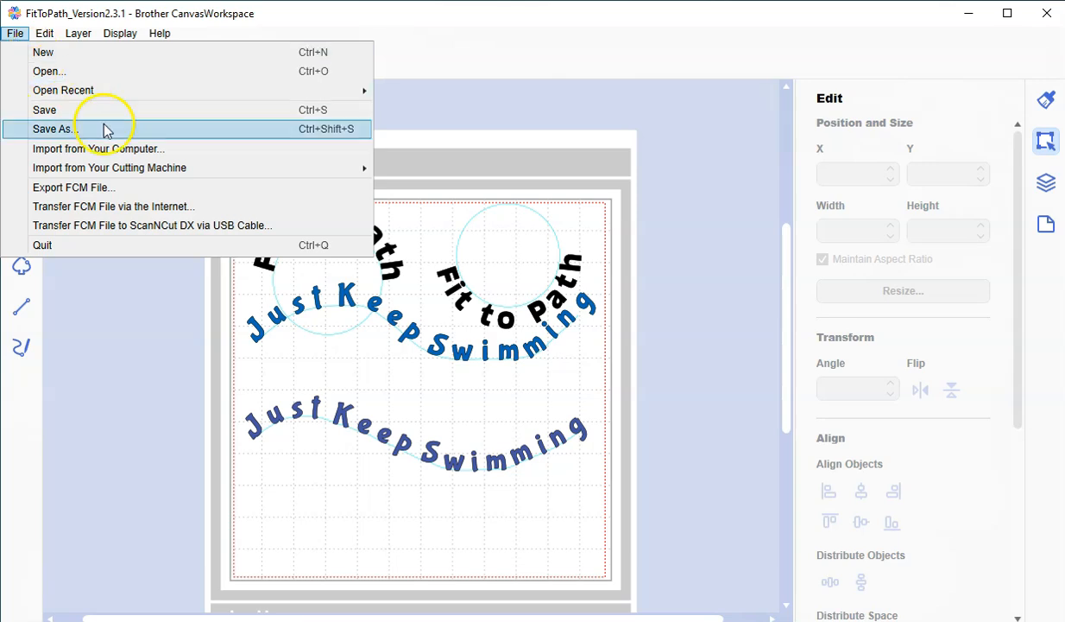
click(235, 214)
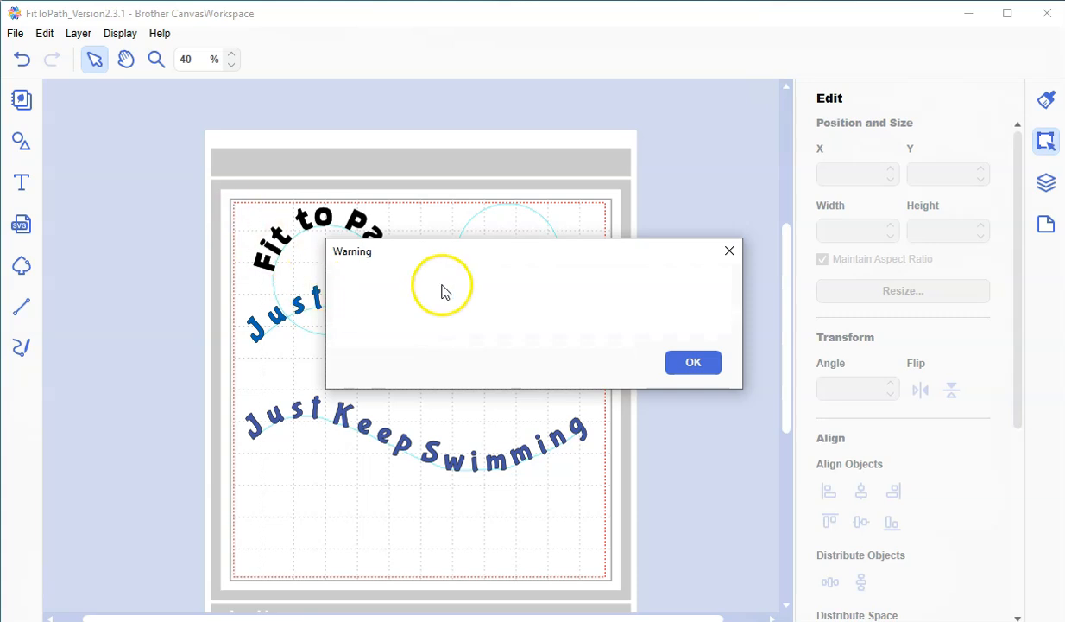
click(687, 361)
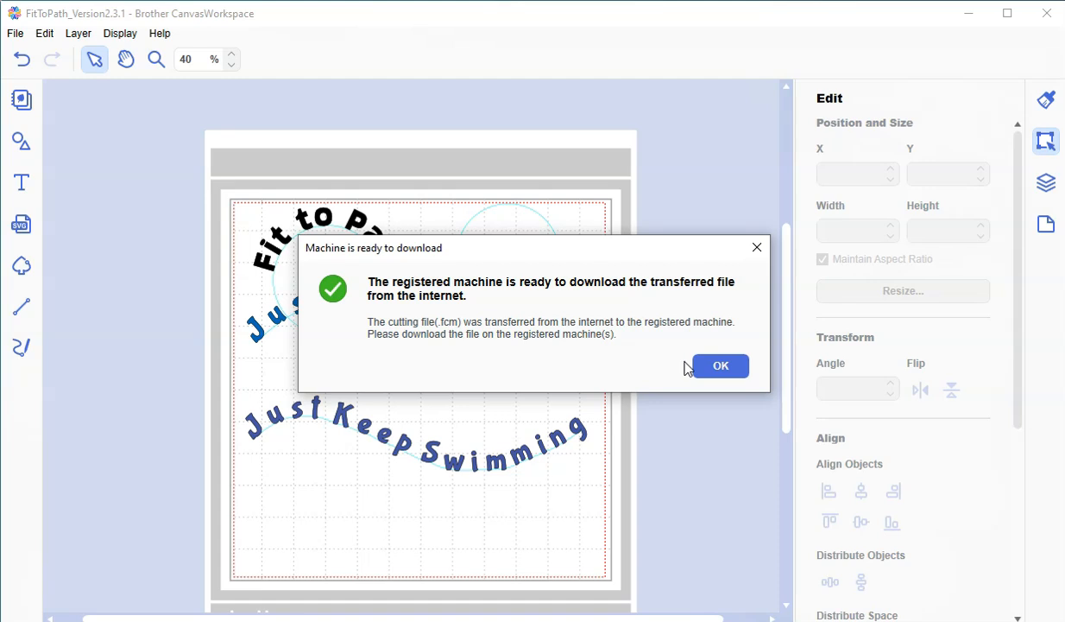
click(719, 364)
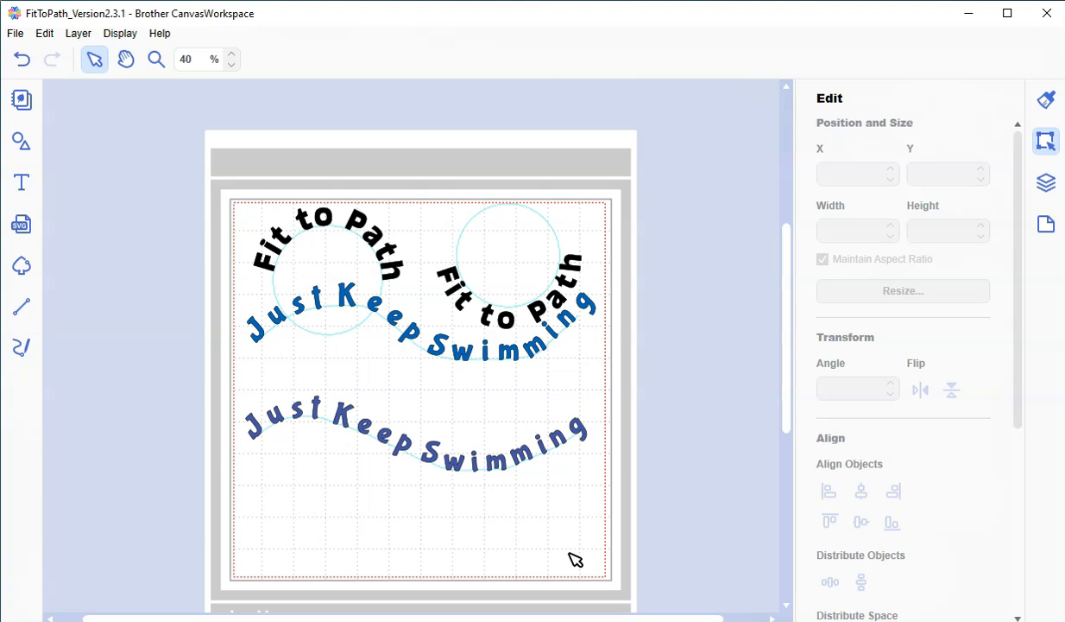
Step: Switch to the Chrome browser, show the CanvasWorkspace website and dismiss its notice about the upgraded PC version
click(605, 619)
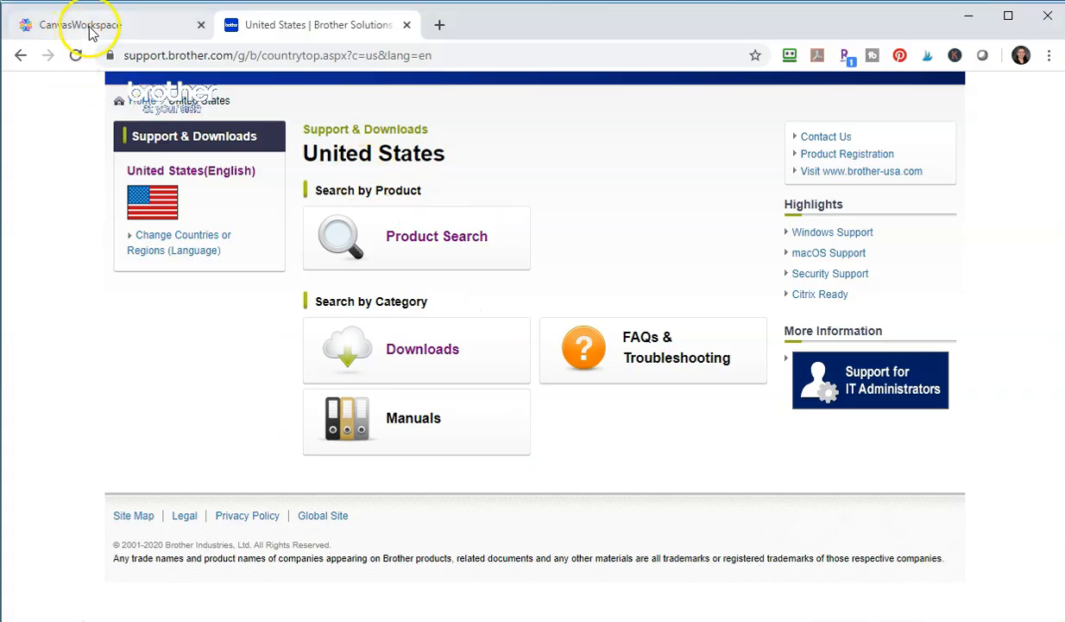
click(119, 32)
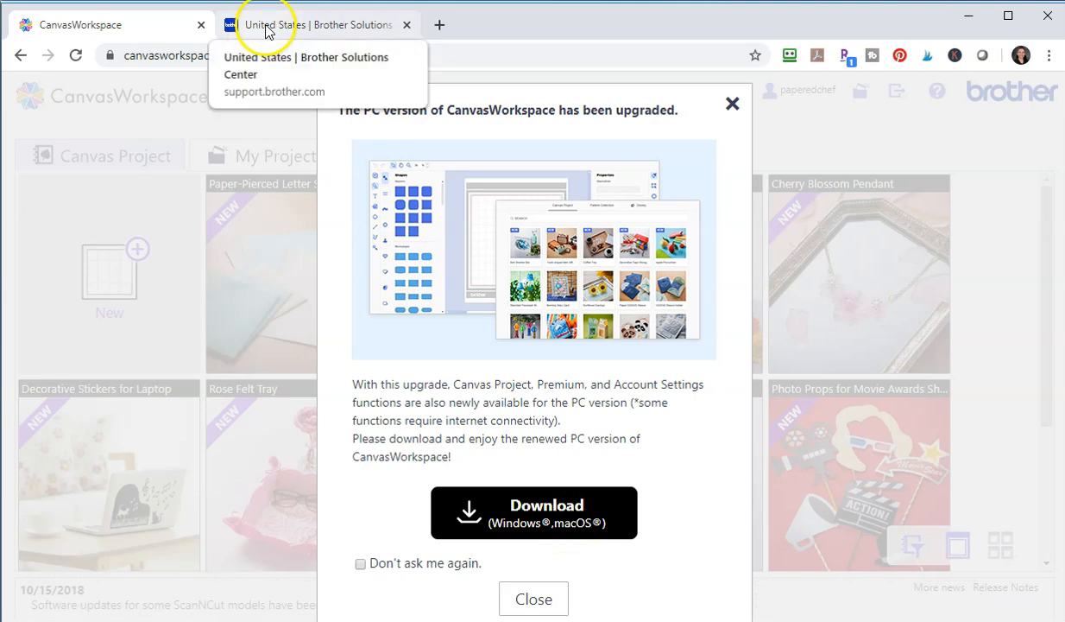
click(527, 598)
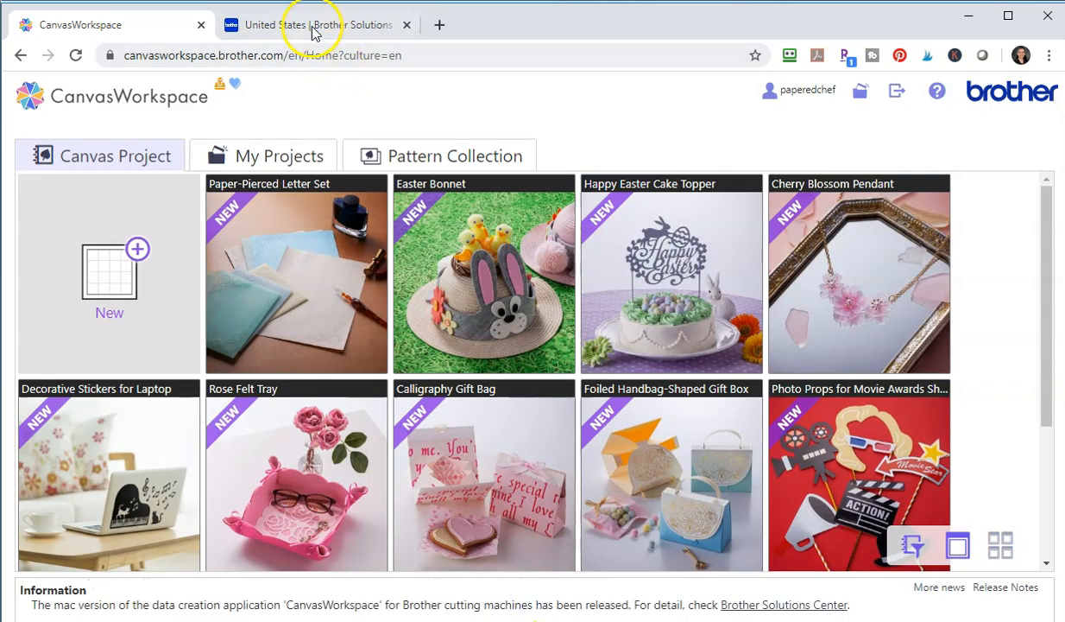
Step: Open the SDX125 support page through Product Search on the Brother United States support site
click(310, 28)
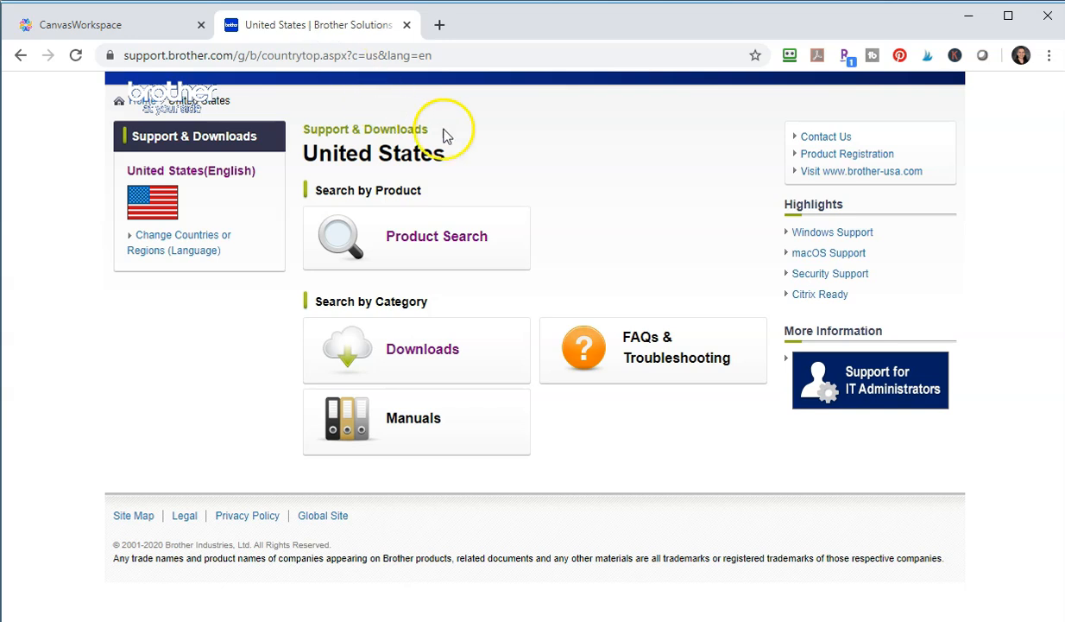
click(447, 244)
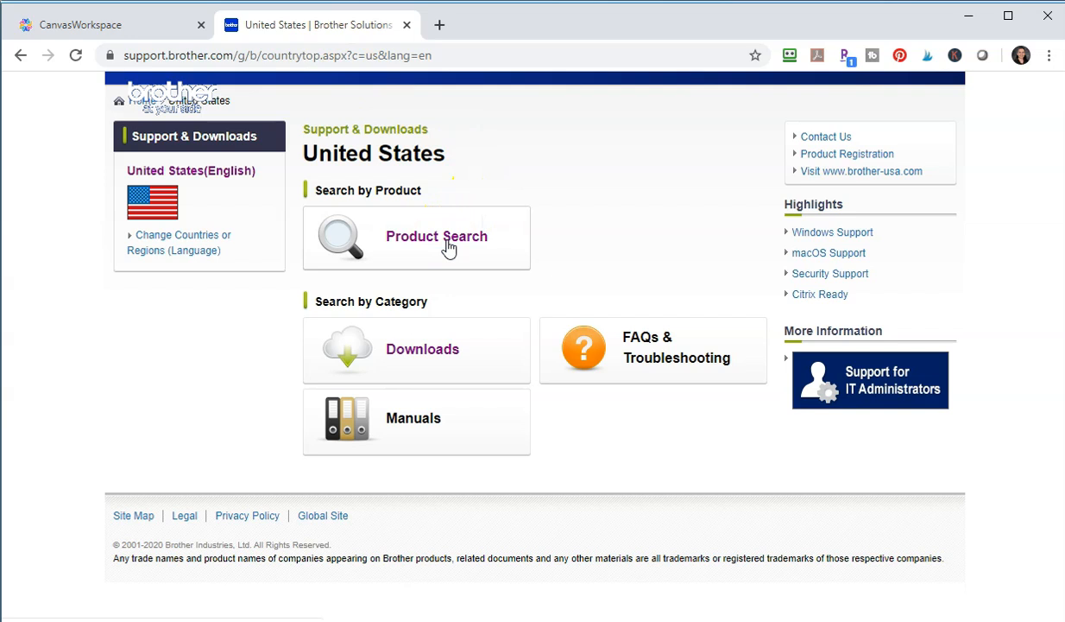
click(446, 246)
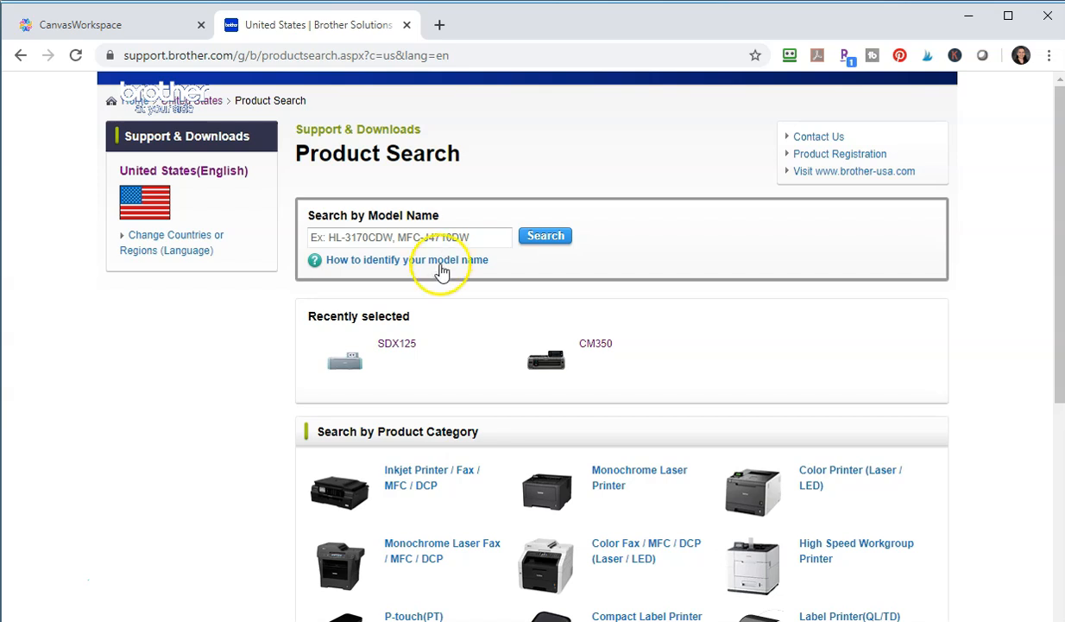
click(403, 343)
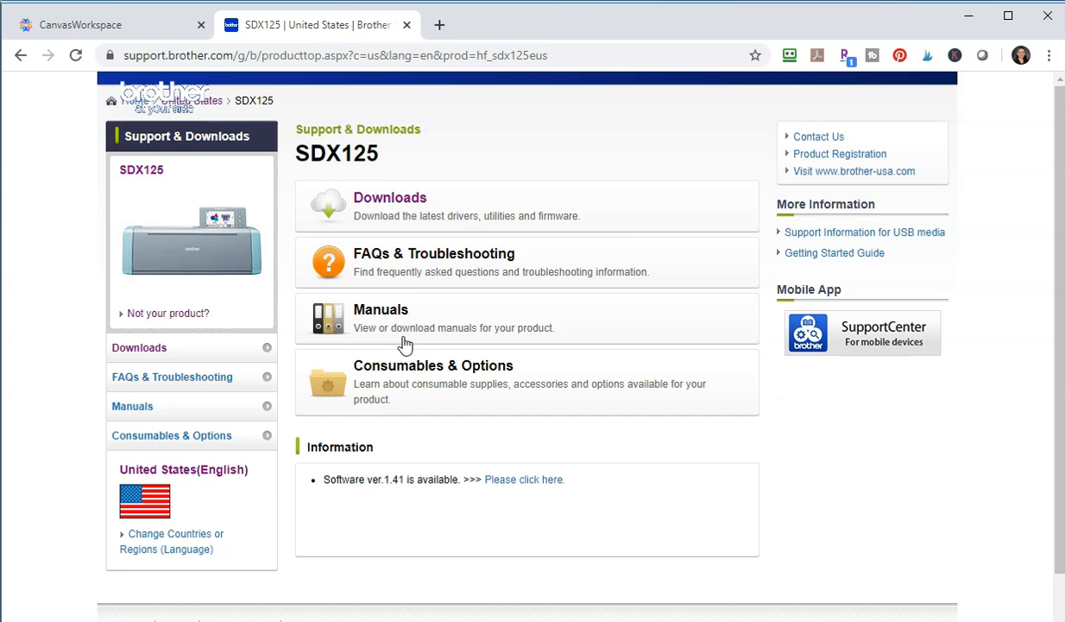
Step: Open the SDX125 downloads list for Windows 10 and show the CanvasWorkspace entry under Utilities
click(398, 200)
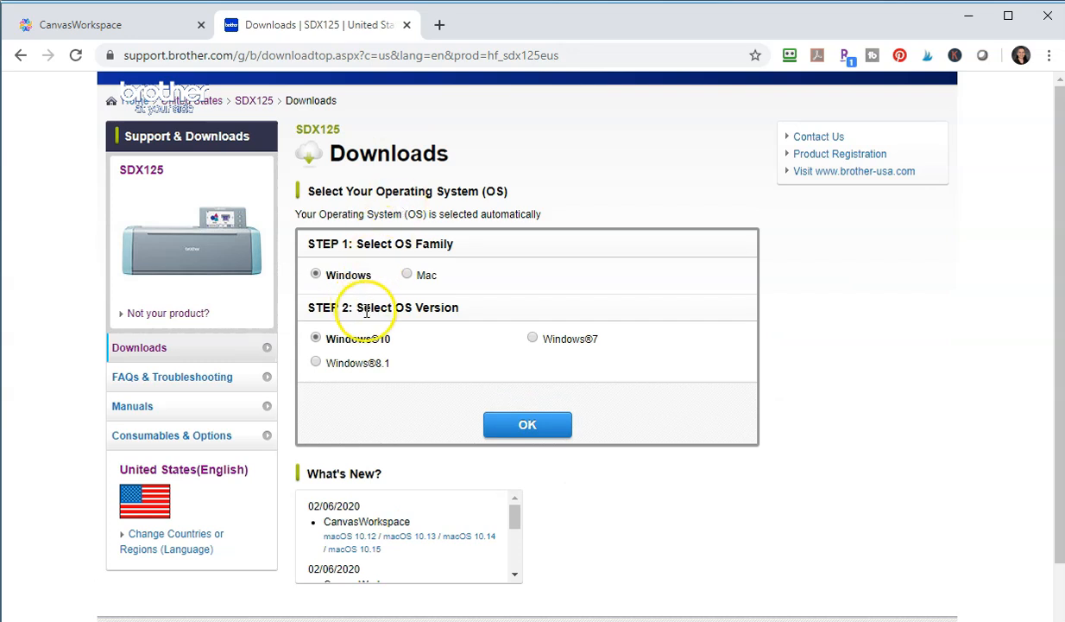
scroll(423, 350, down, 1)
click(517, 365)
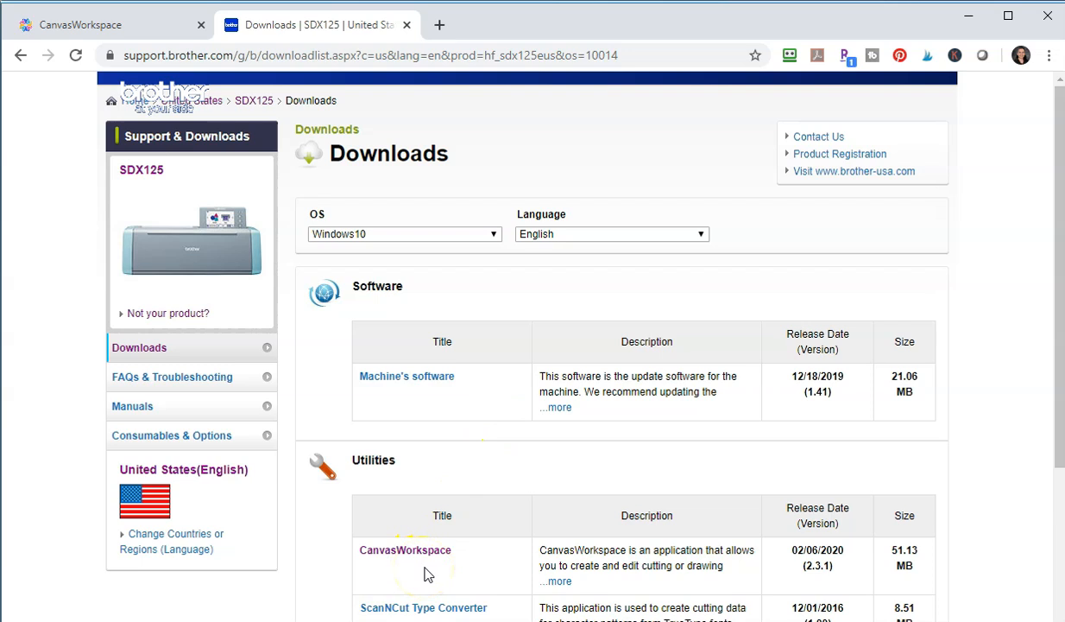
scroll(427, 553, down, 2)
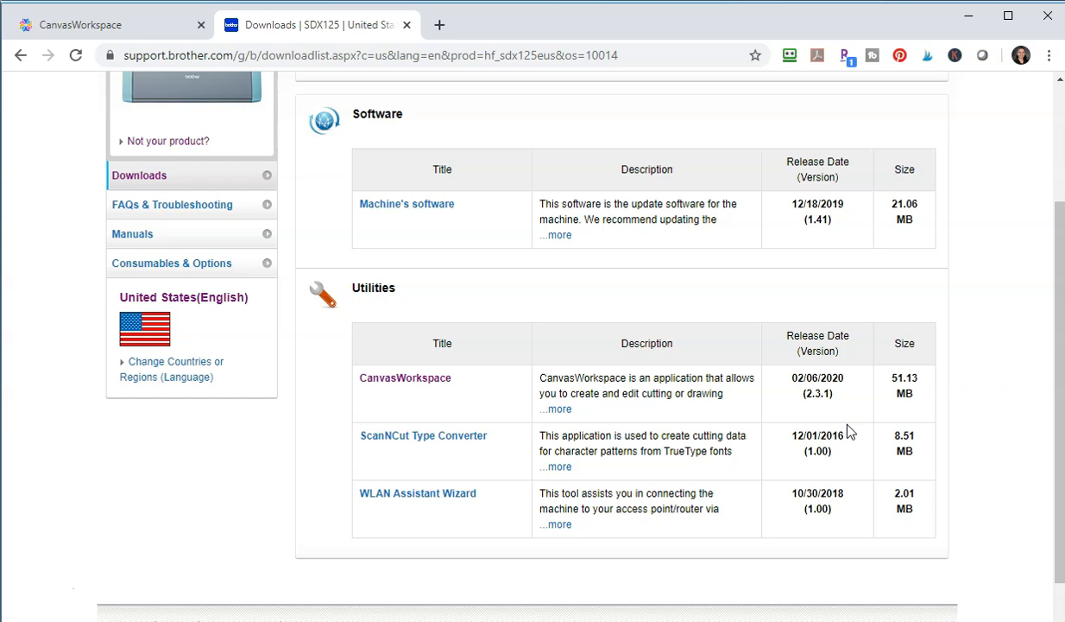
click(828, 453)
click(50, 585)
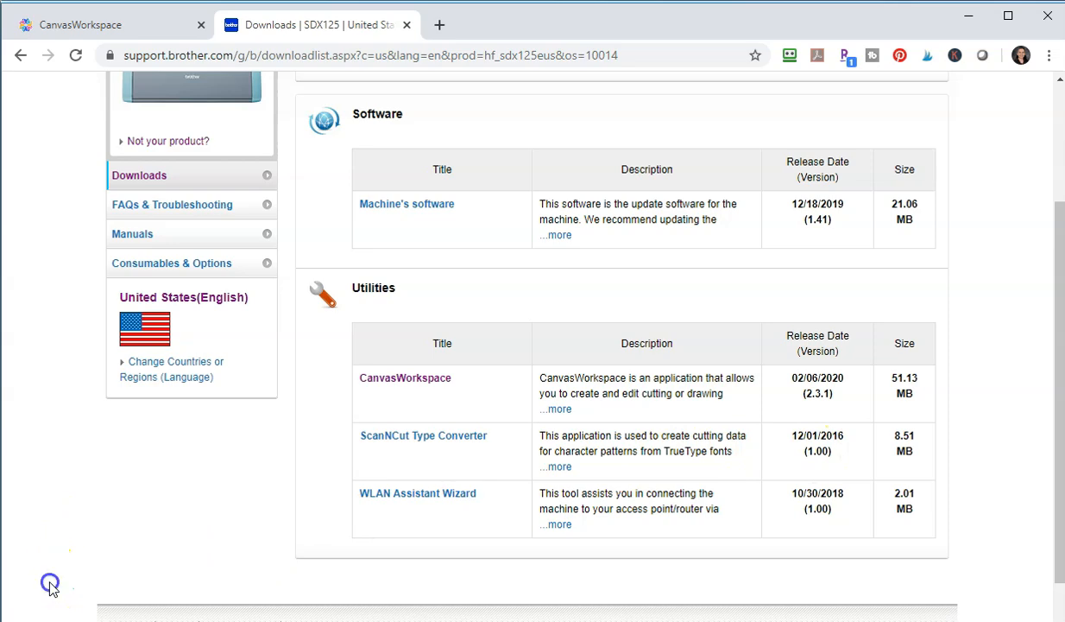